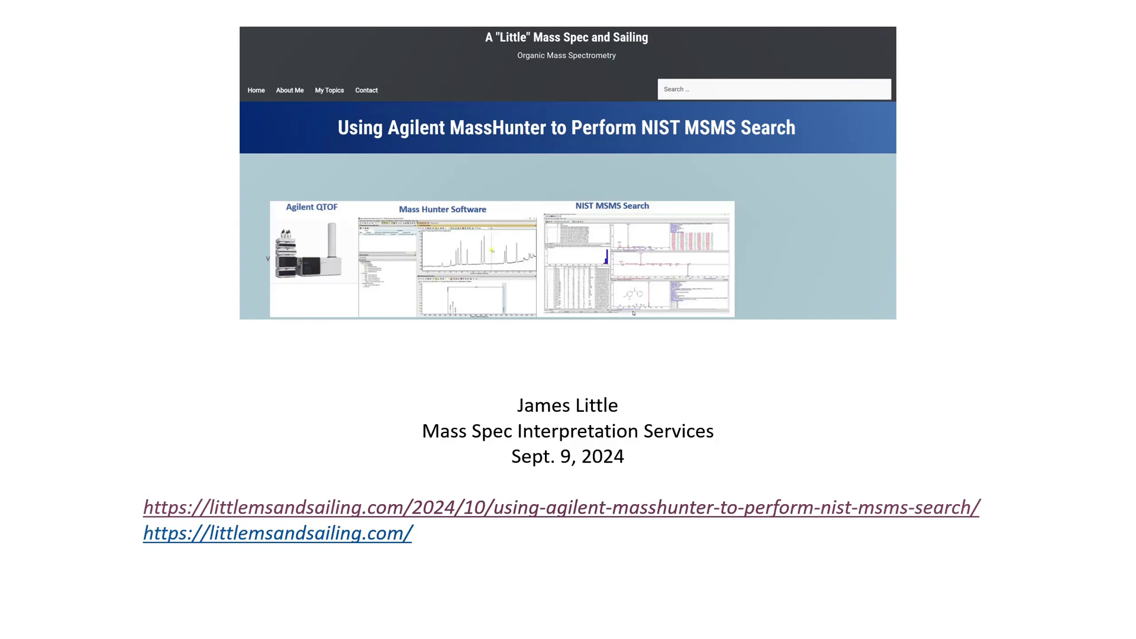
Advance the slideshow to the Overview of Process slide with the MassHunter training links
key("Right")
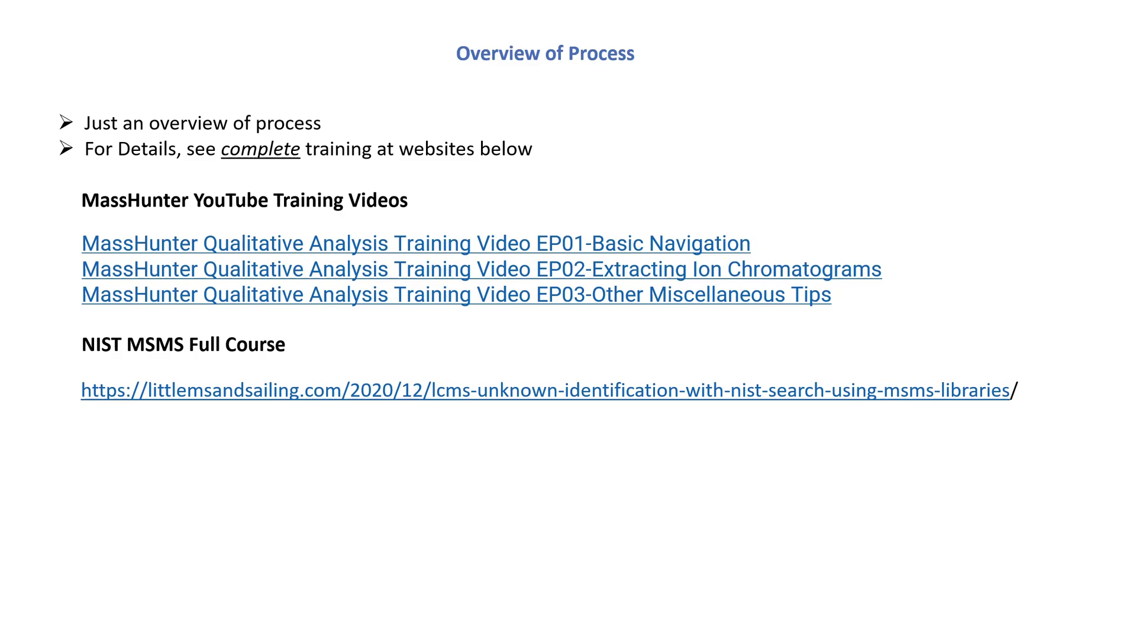
Page through the NIST search and save settings slides to Libraries Searched, then switch to MassHunter
key("Right")
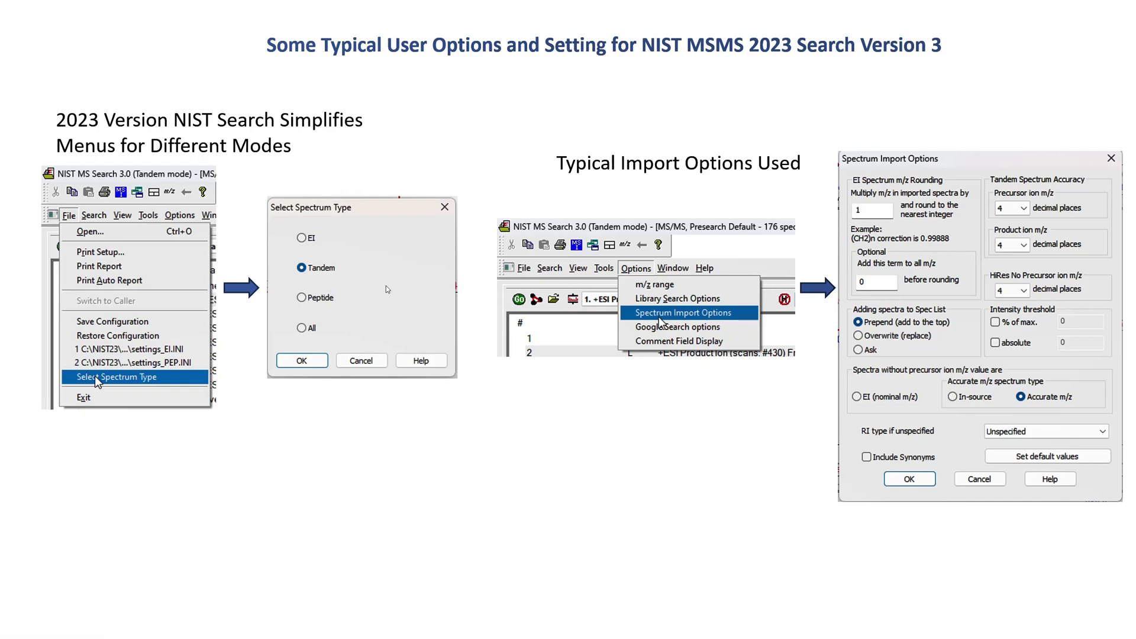
left_click(386, 285)
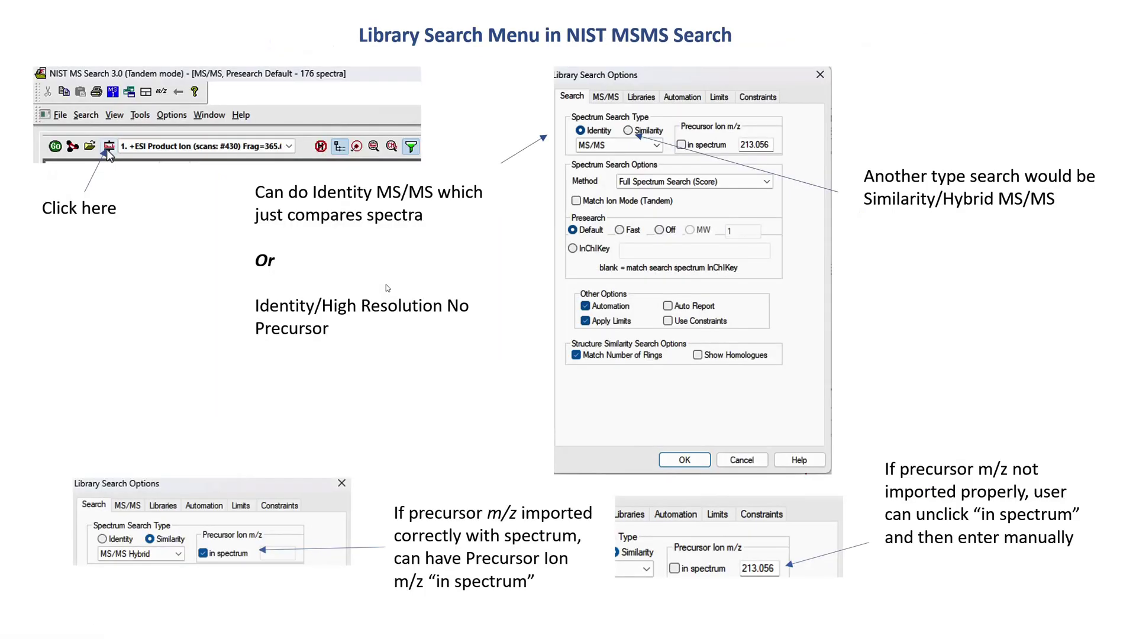
left_click(386, 287)
left_click(386, 288)
left_click(386, 287)
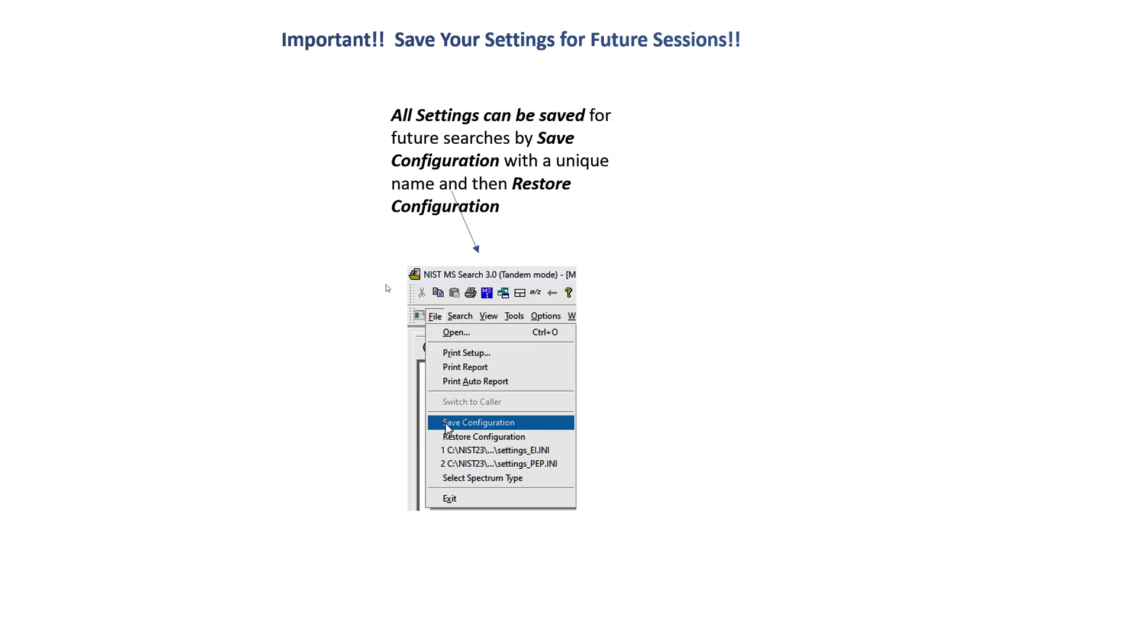
left_click(539, 270)
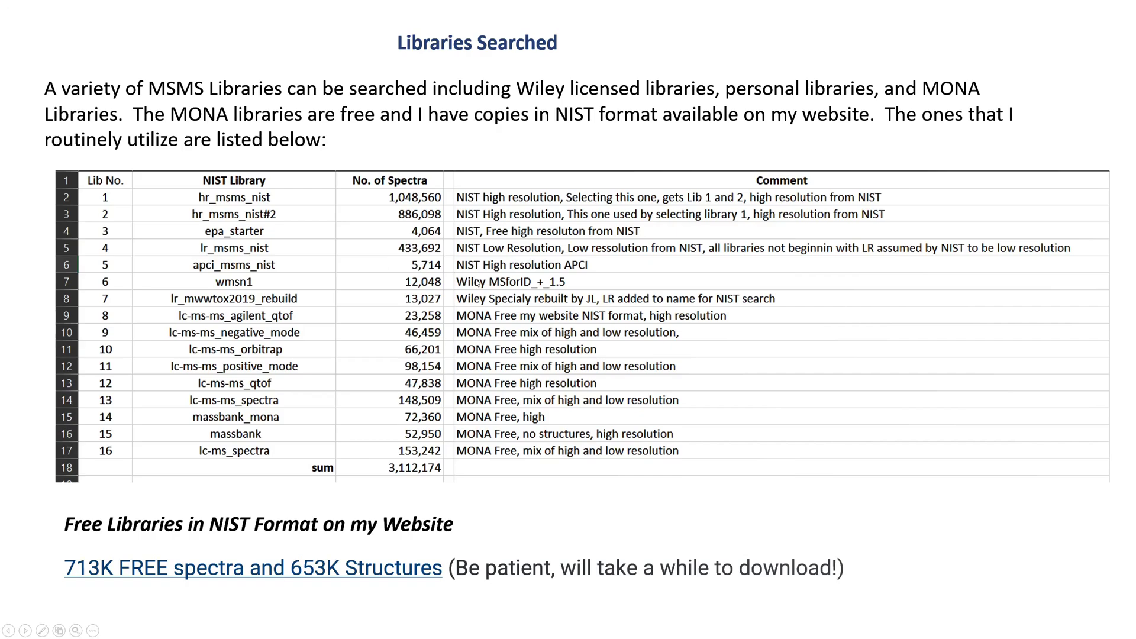
key("alt+Tab")
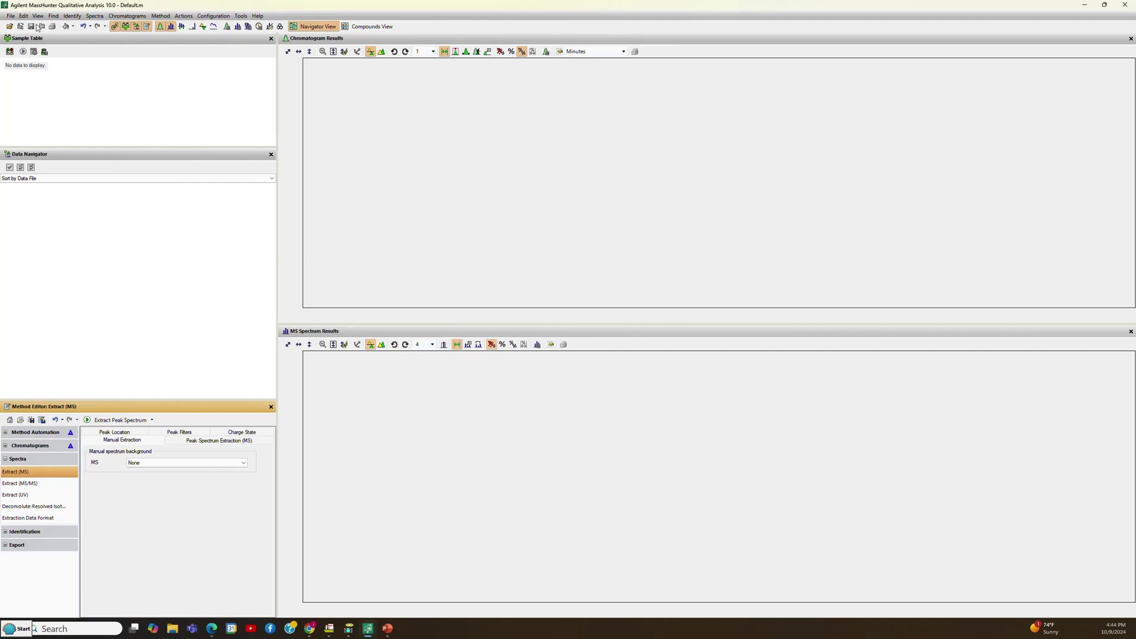
Open the Checkout_TestMix_TMSMS.d data file from the File menu
left_click(12, 18)
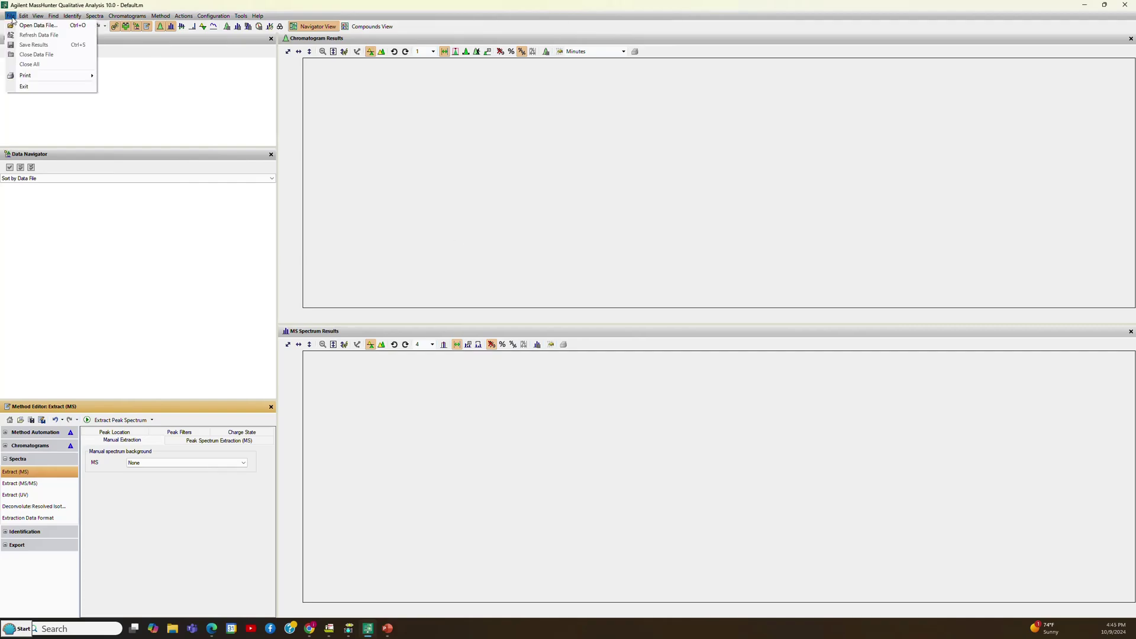
left_click(37, 25)
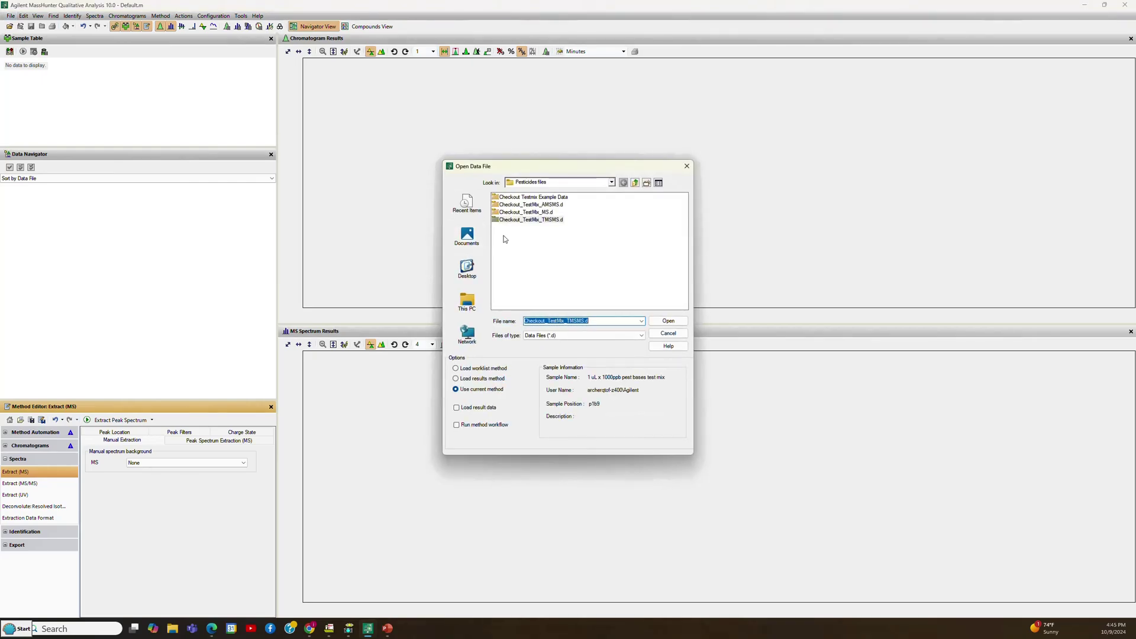
left_click(539, 222)
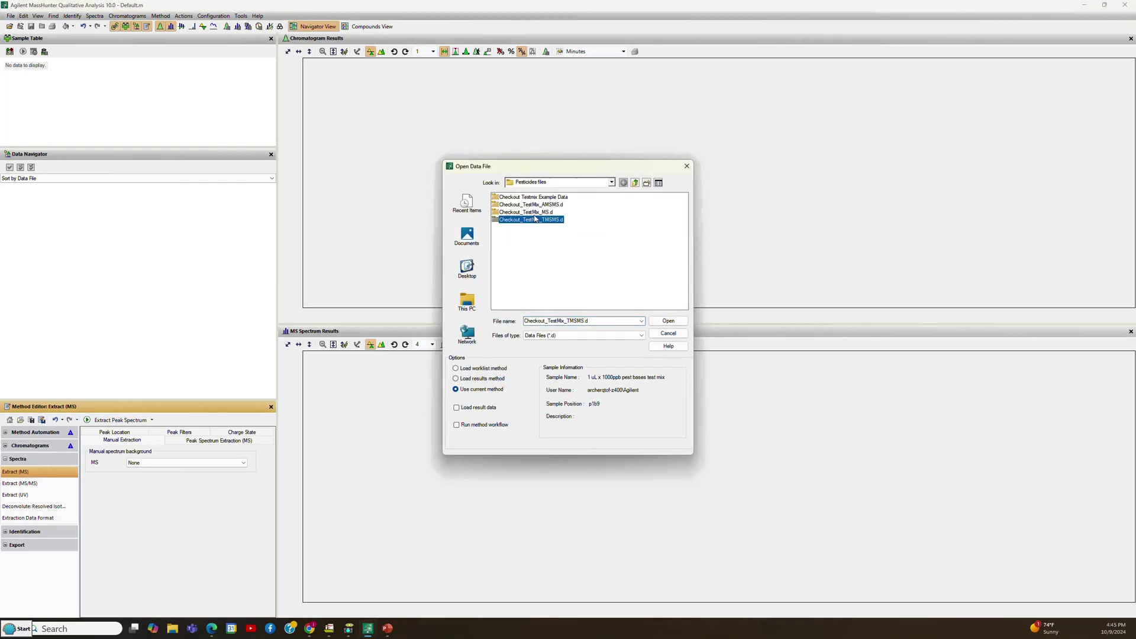
left_click(660, 324)
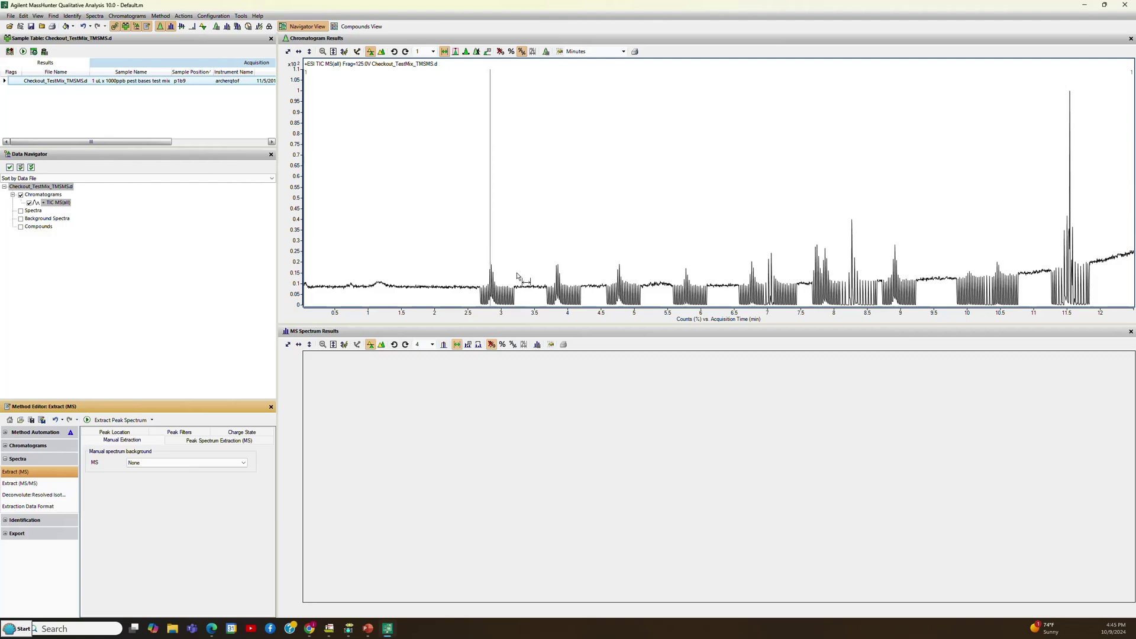
Extract a TIC Scan chromatogram with MS level set to MS
right_click(598, 143)
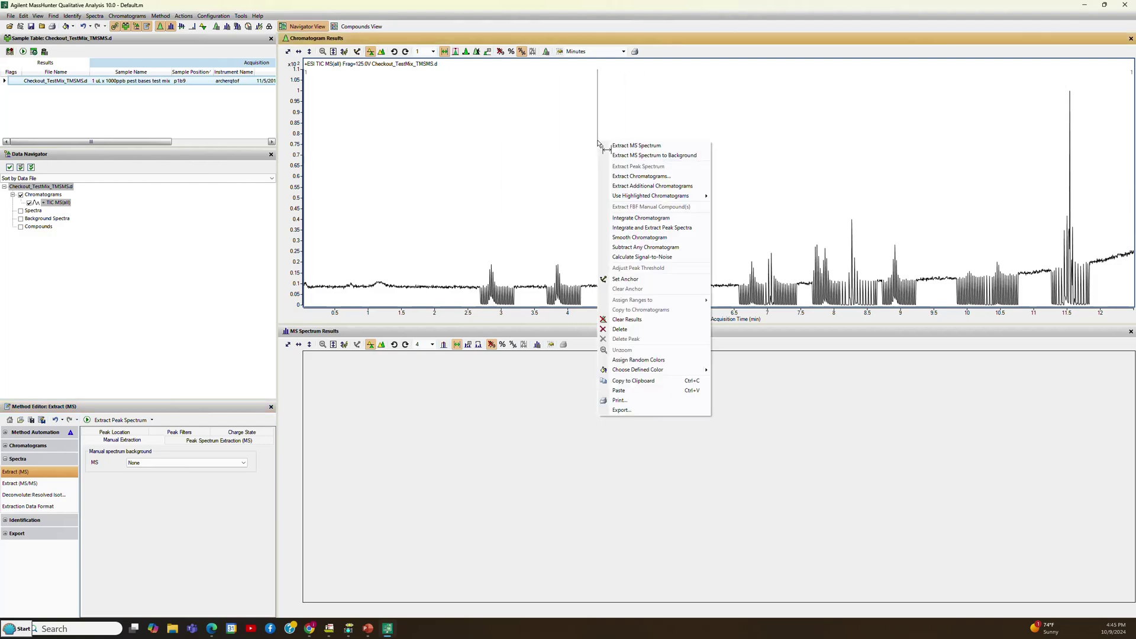
left_click(625, 174)
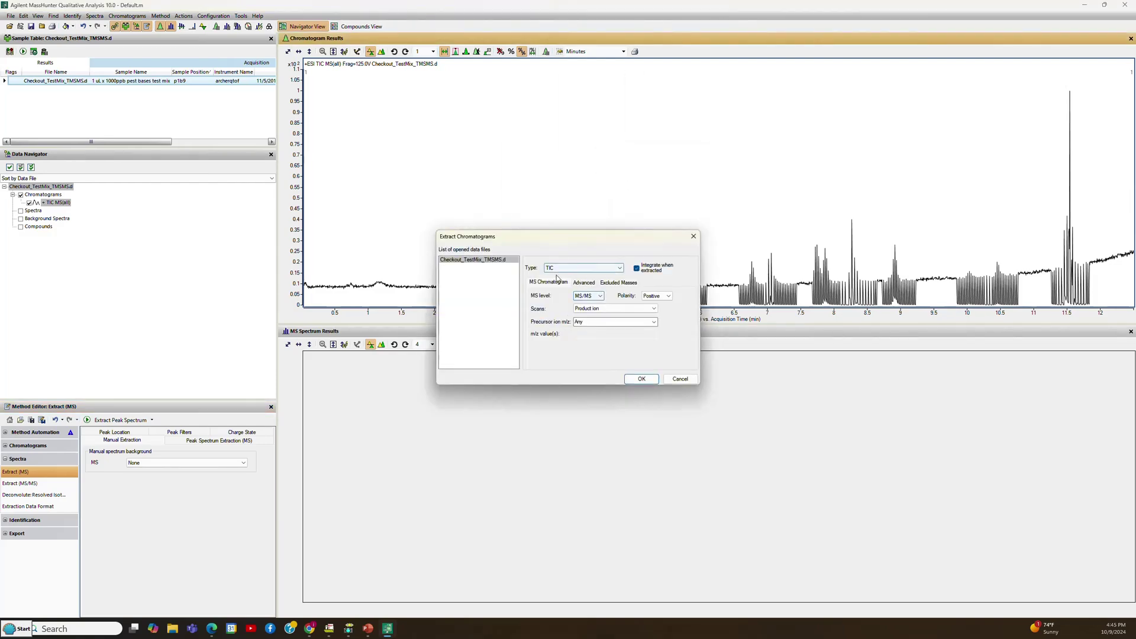
left_click(600, 298)
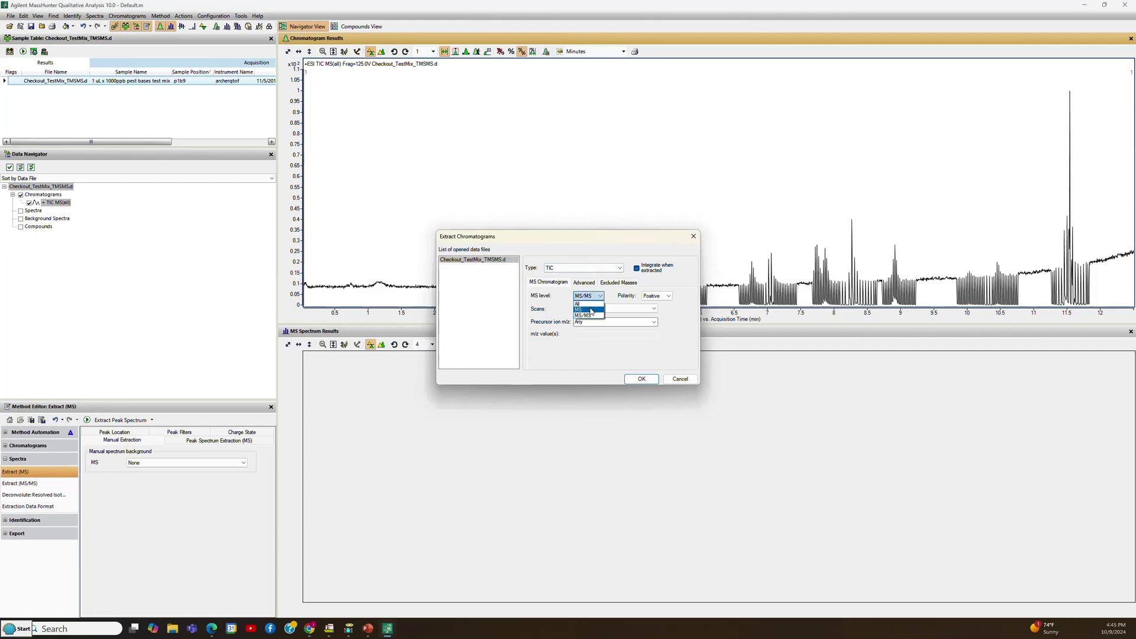
left_click(585, 304)
left_click(641, 380)
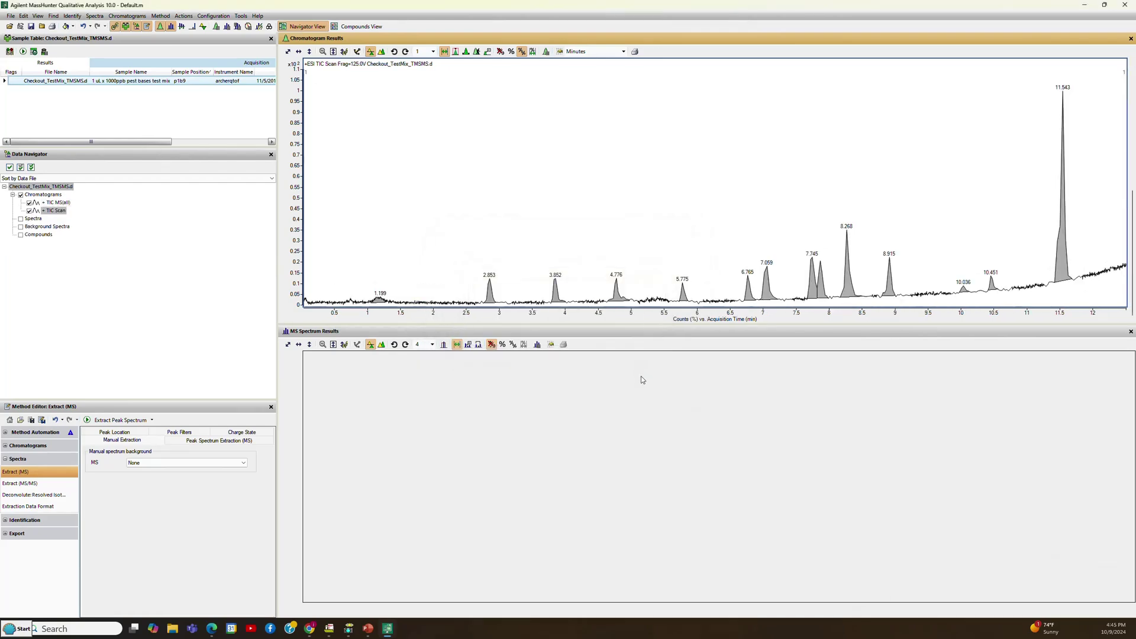
Extract a TIC Product Ion chromatogram with MS level set to MS/MS
right_click(467, 137)
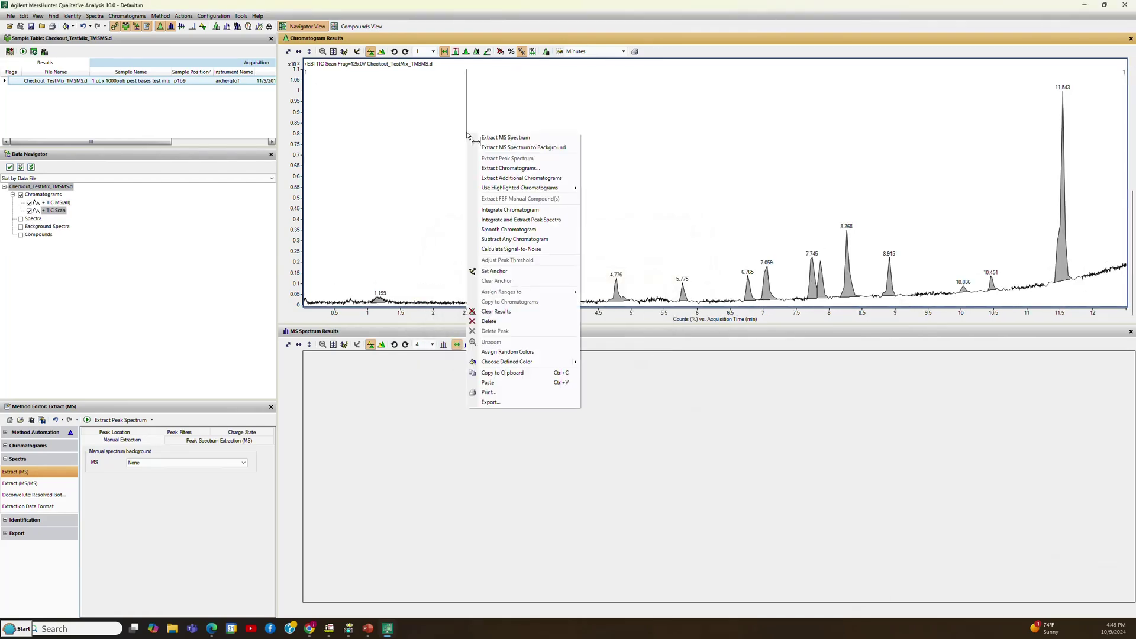
left_click(490, 168)
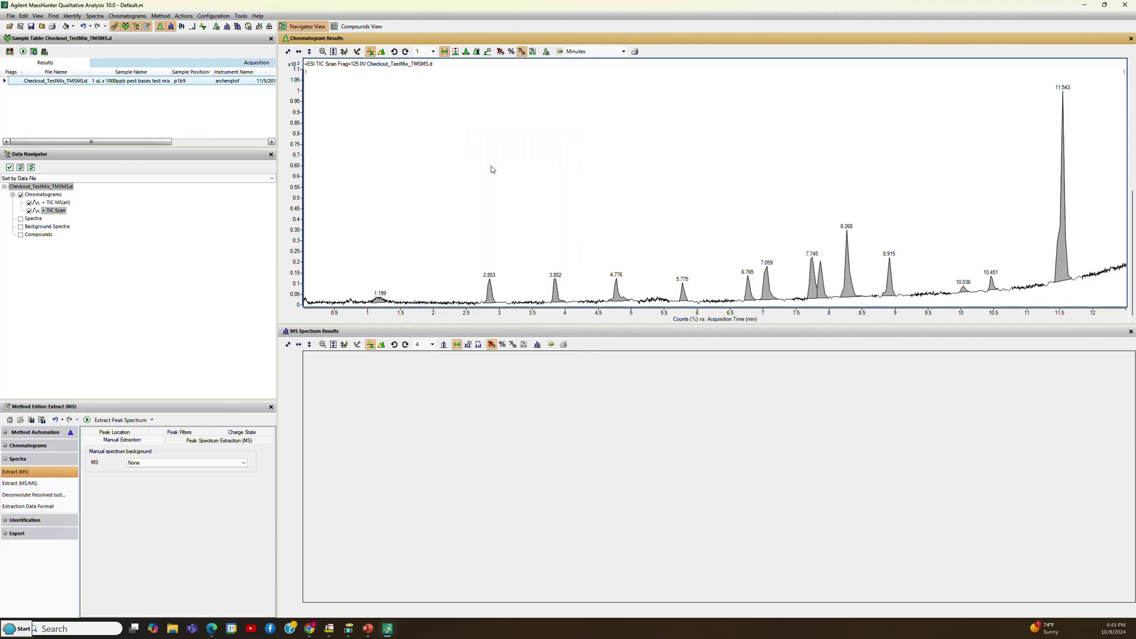
left_click(592, 295)
left_click(585, 313)
left_click(646, 378)
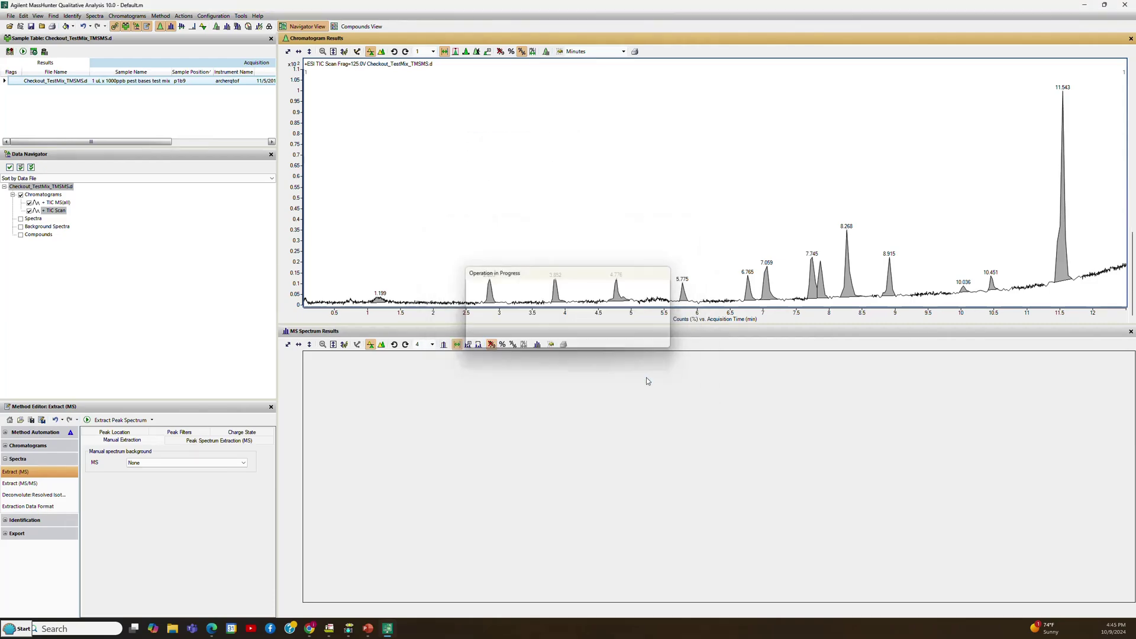
Extract the MS spectrum over 11.419–11.625 min on the TIC Scan trace, base peak 305.1101
scroll(578, 219, "up", 2)
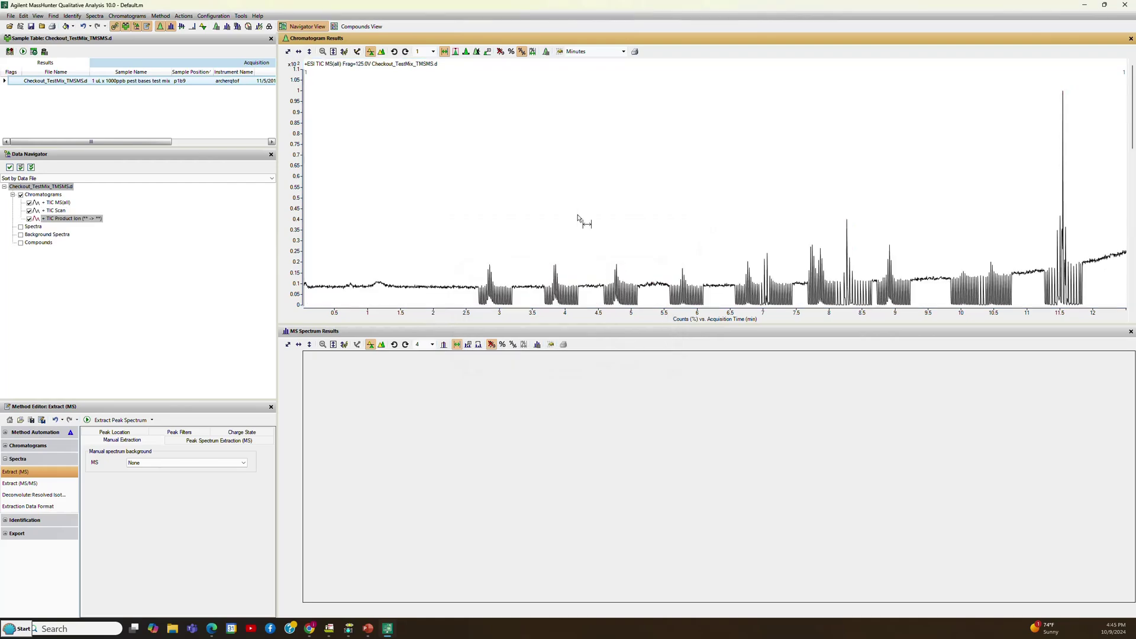
scroll(579, 219, "down", 2)
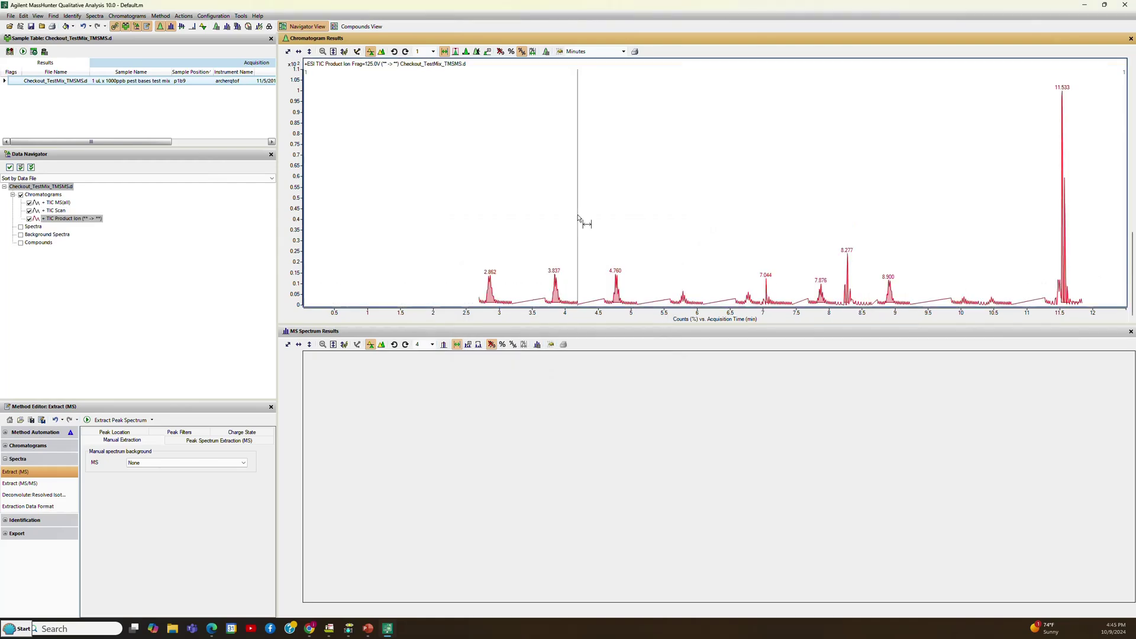
scroll(579, 219, "up", 2)
scroll(579, 219, "down", 2)
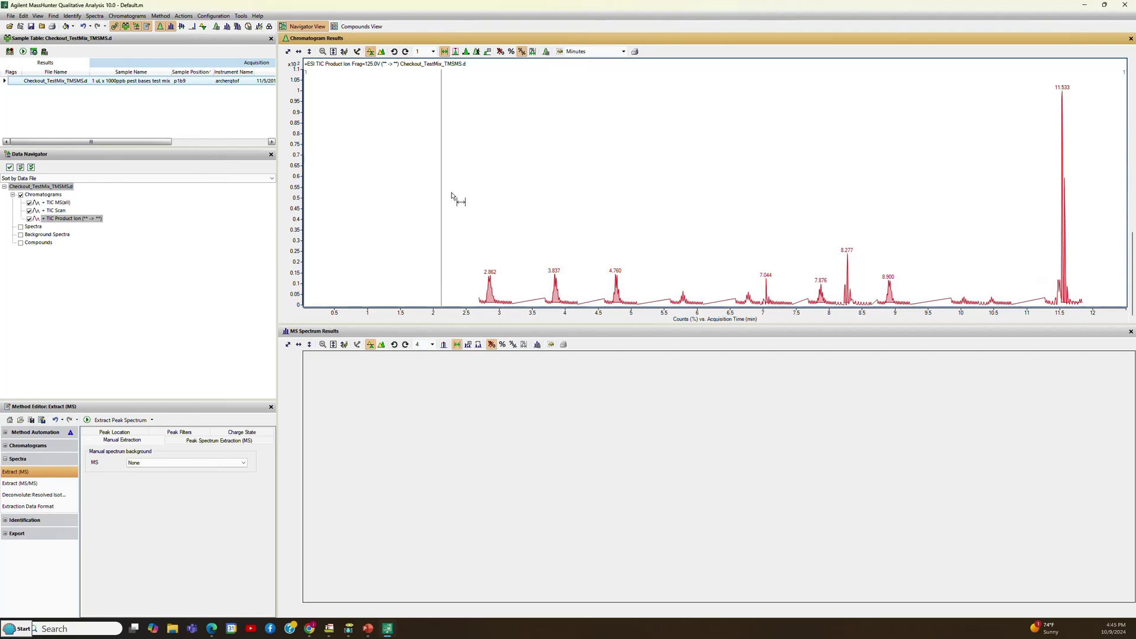
scroll(875, 207, "up", 1)
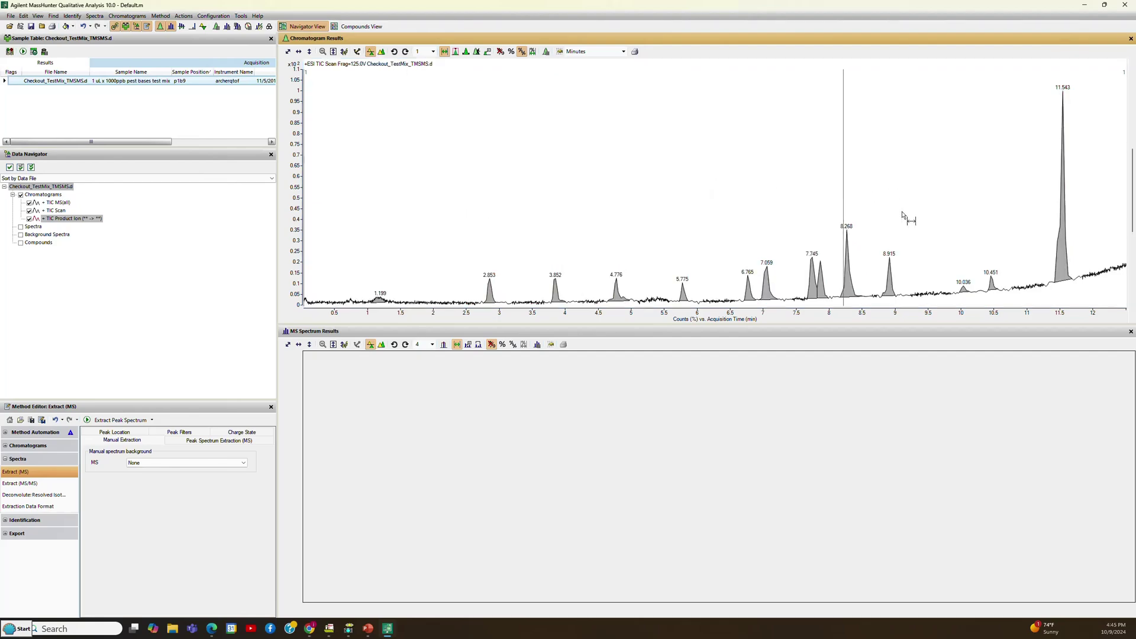
left_click_drag(1054, 273, 1068, 273)
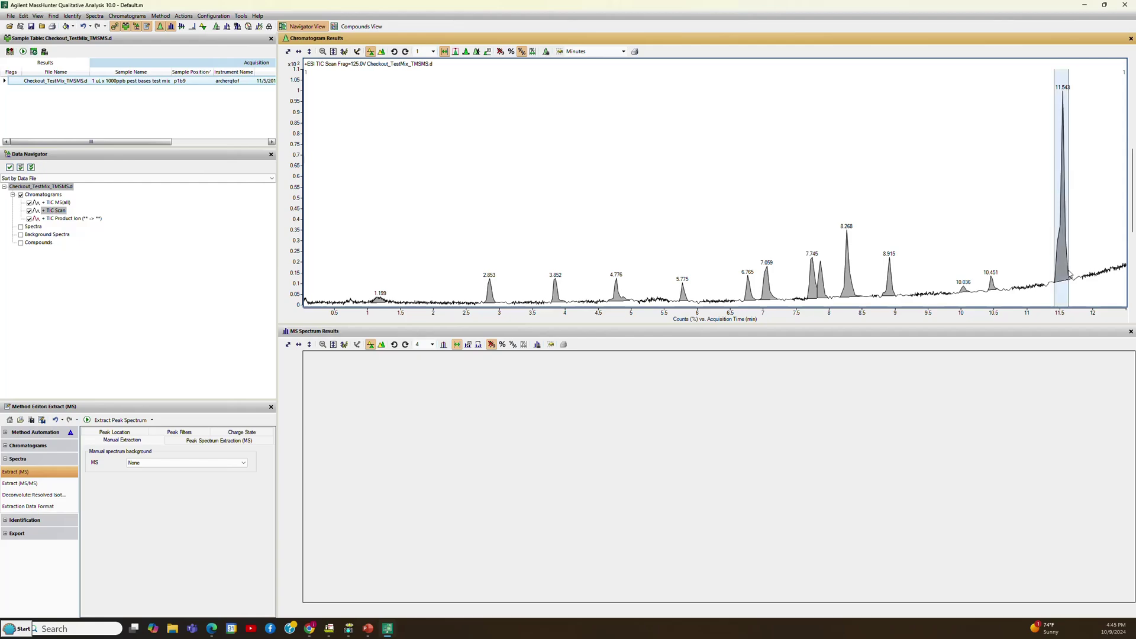
double_click(1060, 170)
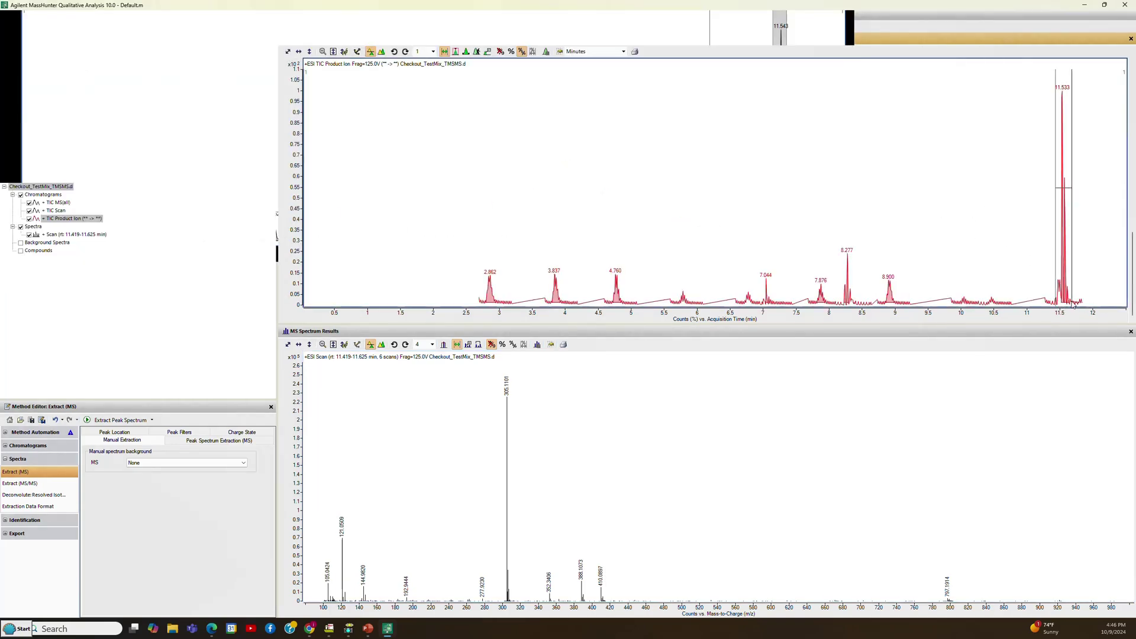
Extract the 11.433–11.676 min product ion spectrum and search it with the NIST MS Program
left_click(1065, 149)
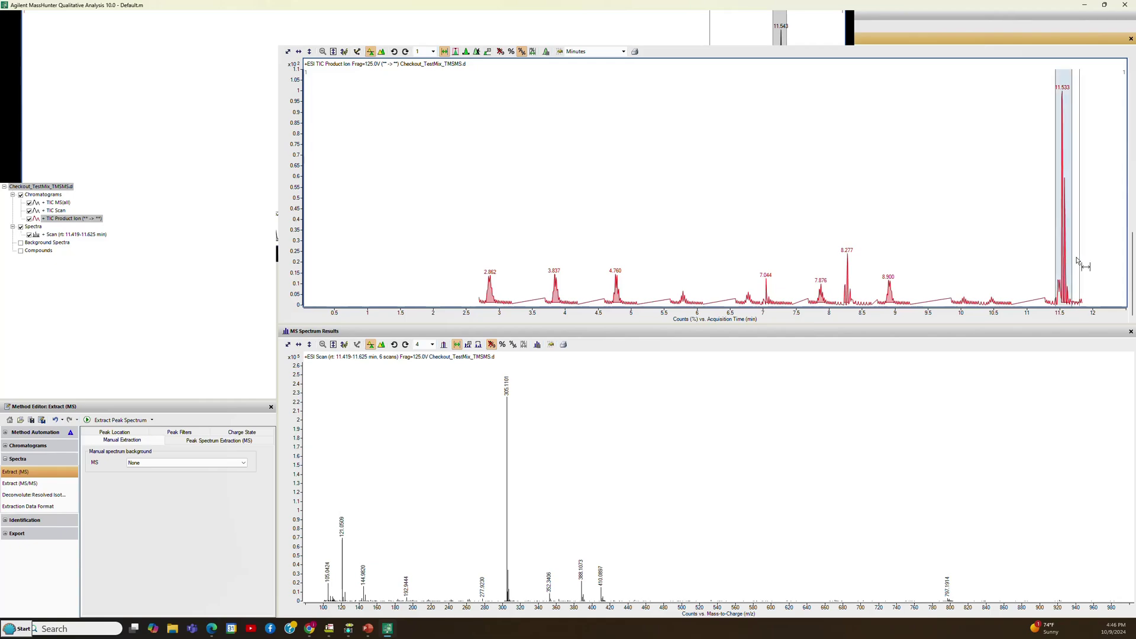
double_click(1065, 148)
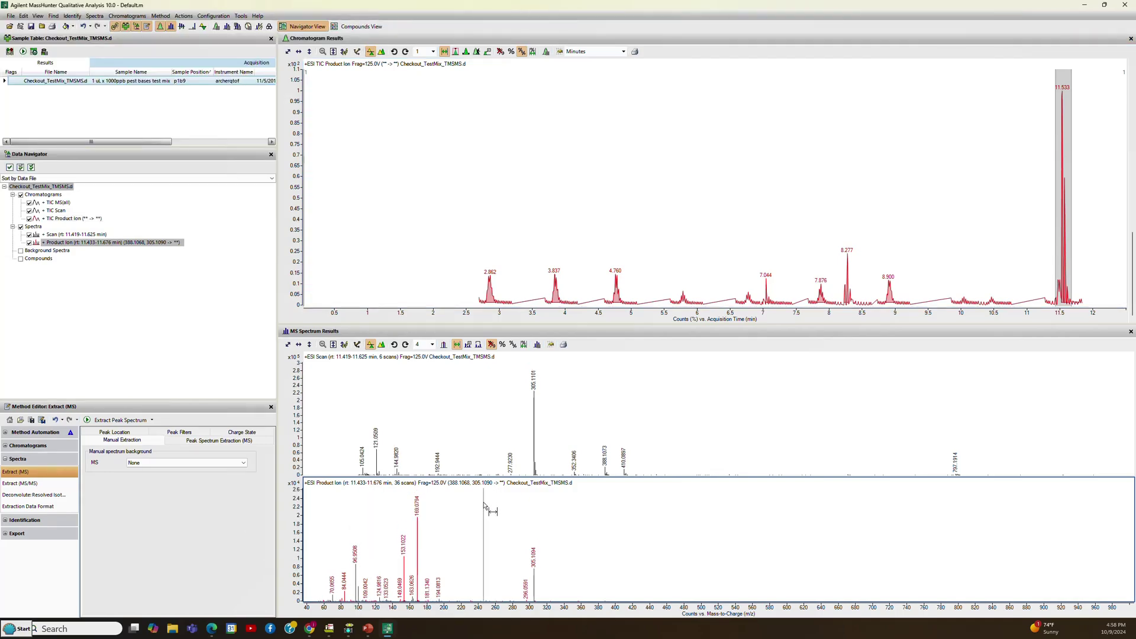
right_click(523, 503)
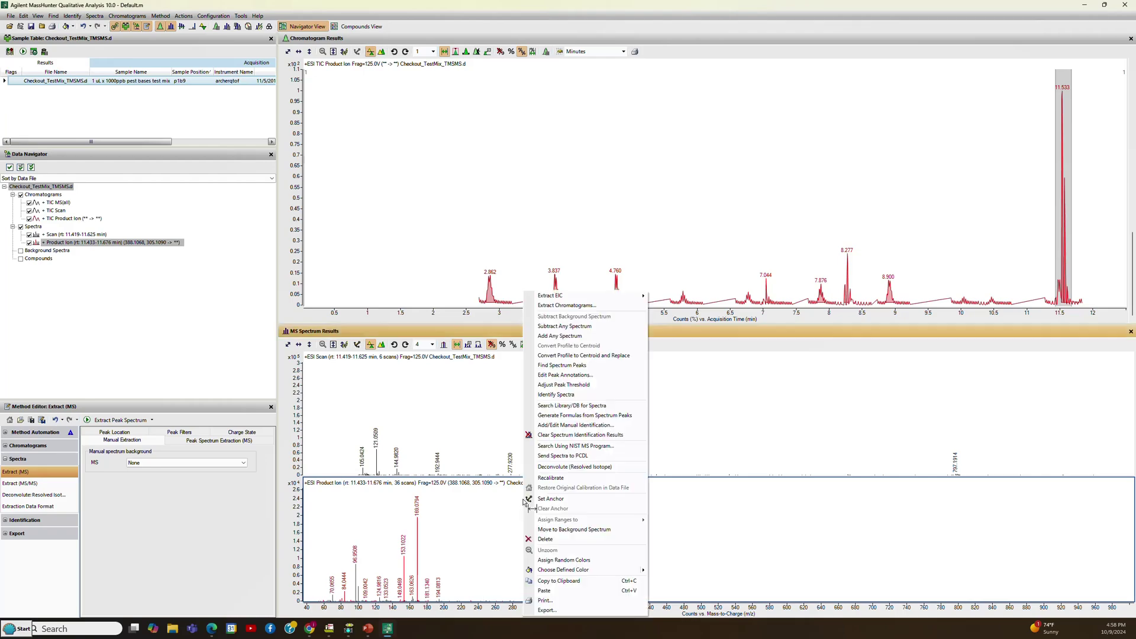
left_click(550, 448)
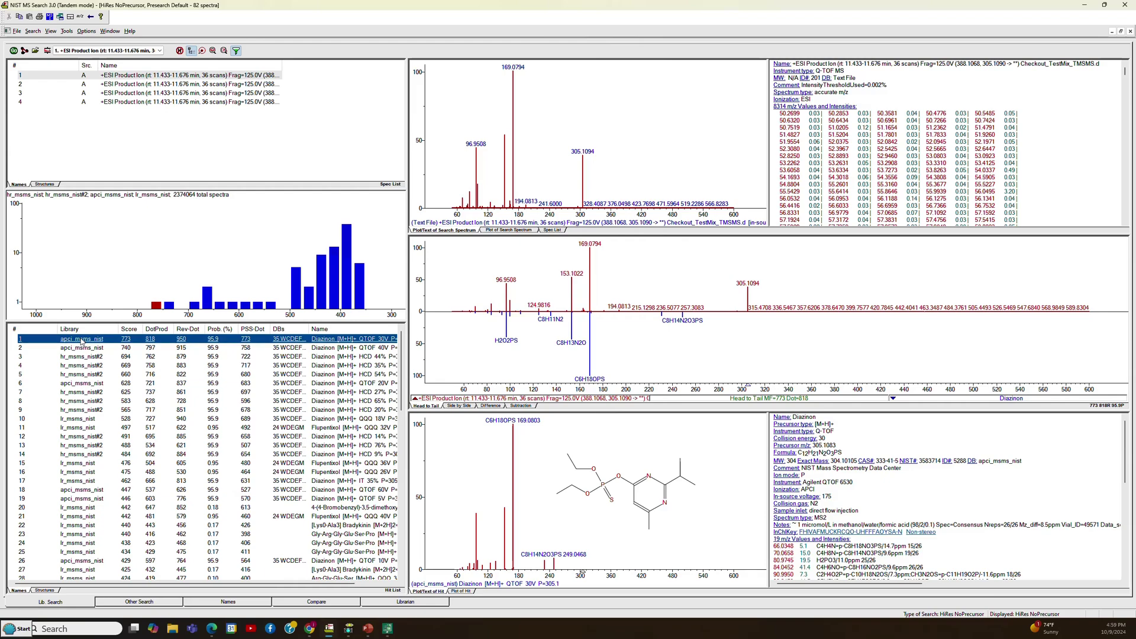
Compare head-to-tail plots of the Diazinon QTOF 20V and HCD 20–65% hits, ending at HCD 35%
key("Down")
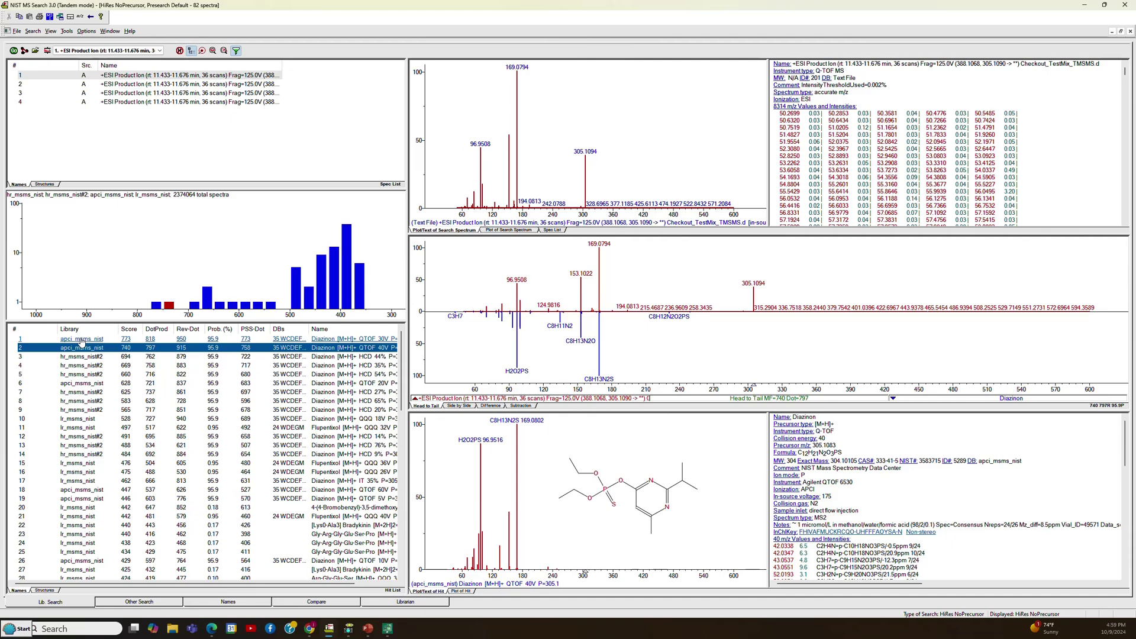
key("Down")
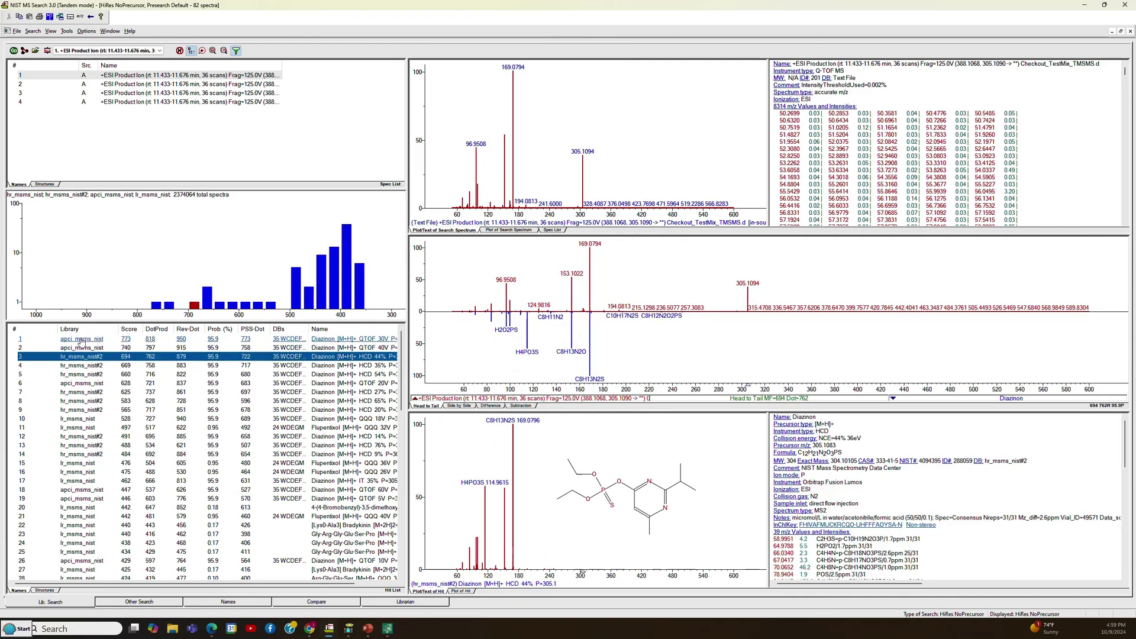
key("Down")
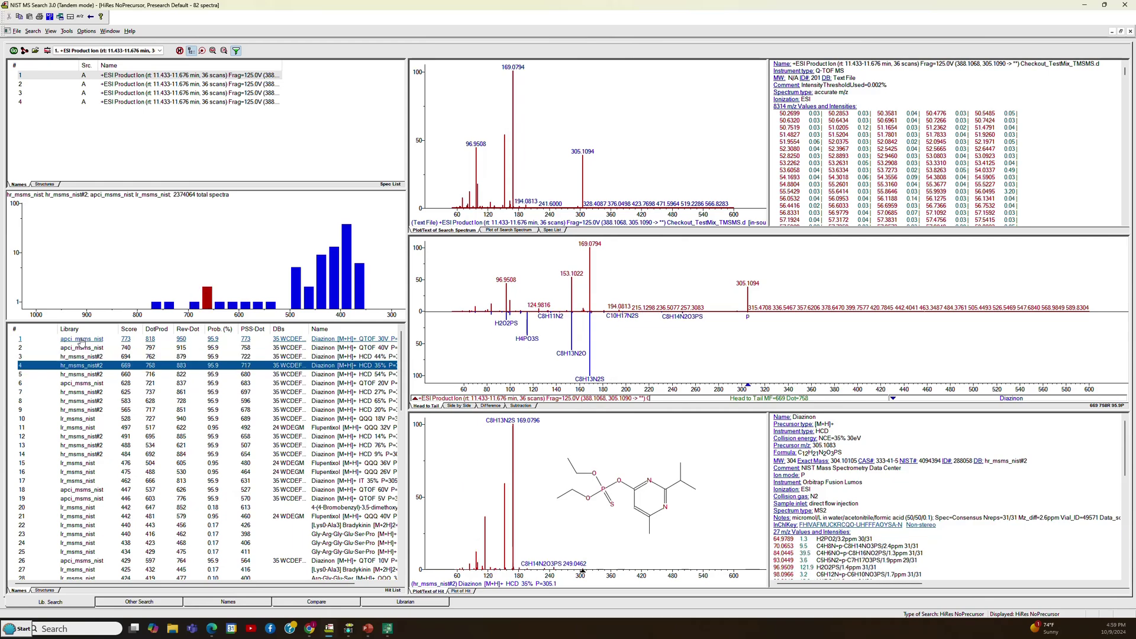
key("Down")
key("Down")
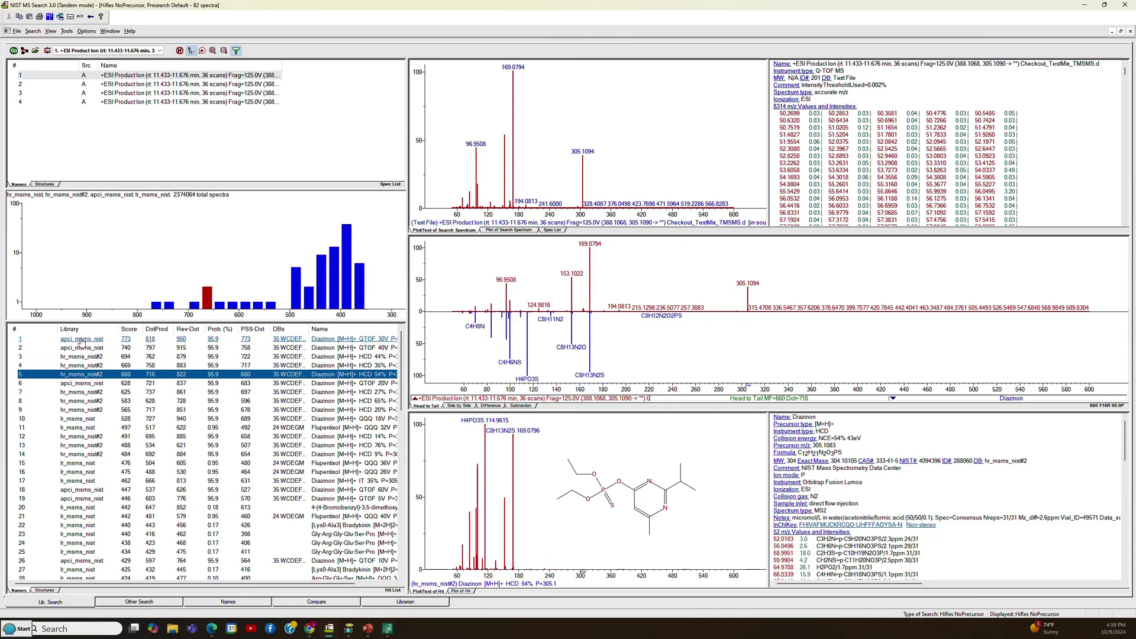
key("Down")
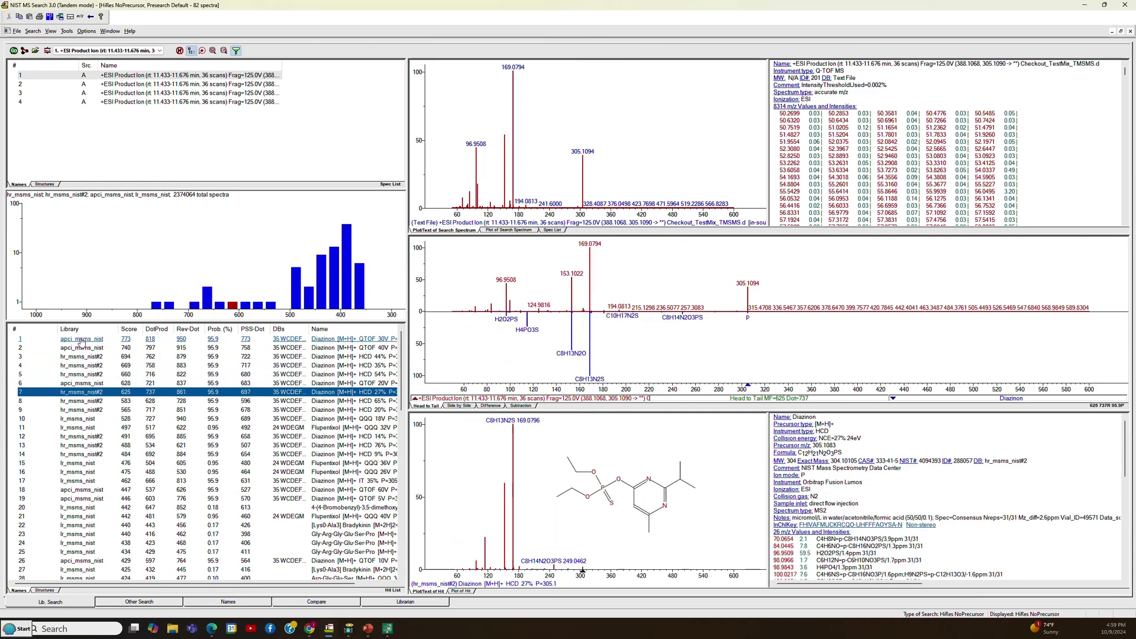
key("Up")
key("Down")
key("Down")
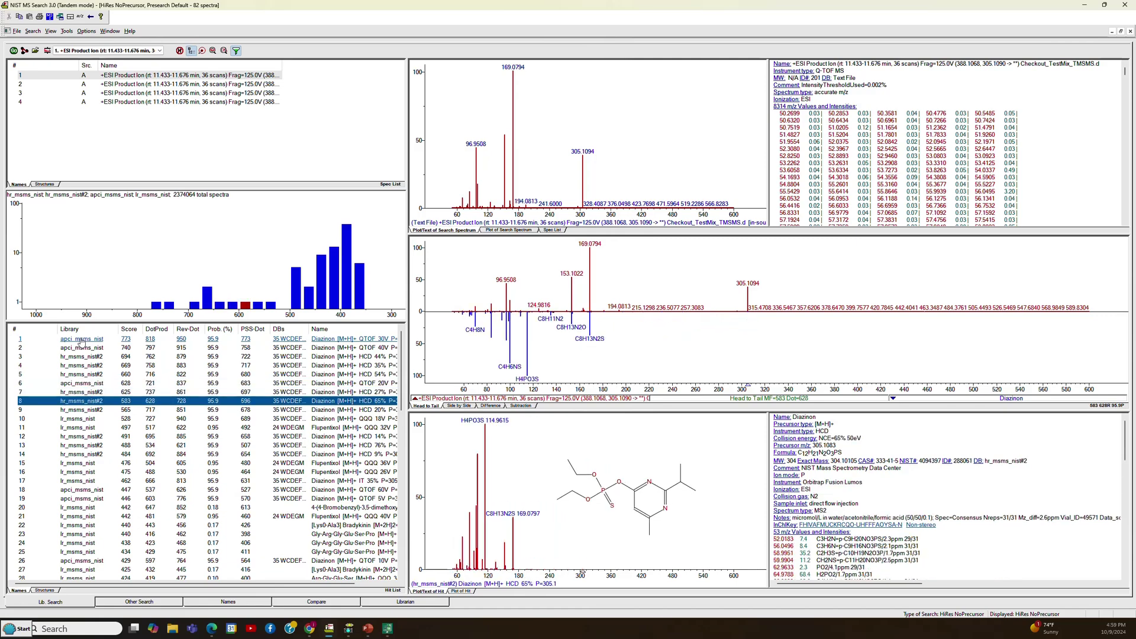
key("Down")
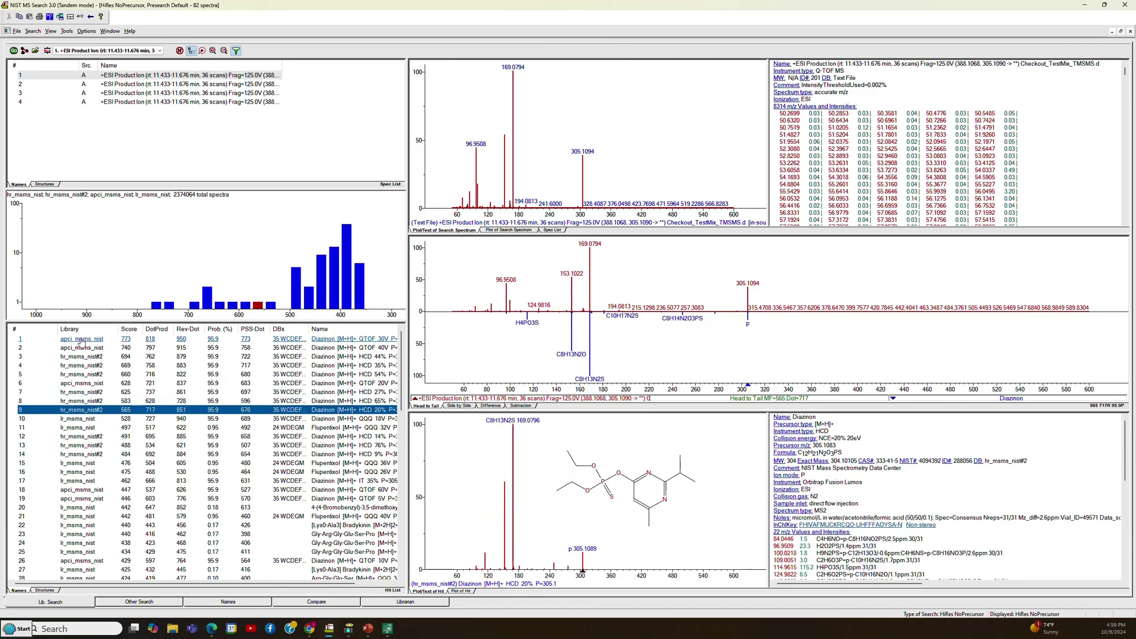
key("Down")
key("Down")
key("Up")
key("Up")
key("Up")
key("Up")
key("Up")
key("Up")
key("Up")
key("Up")
key("Up")
key("Up")
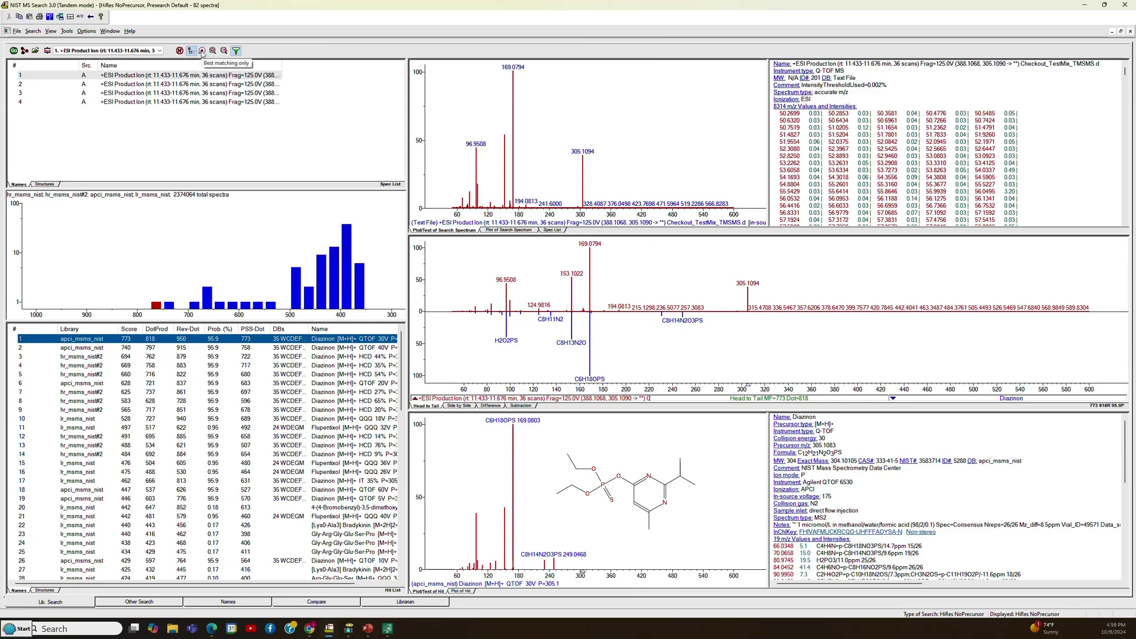
Show only best matches, check the Flupentixol and bromobenzyl-dimethoxyaniline hits, then reselect Diazinon
left_click(202, 51)
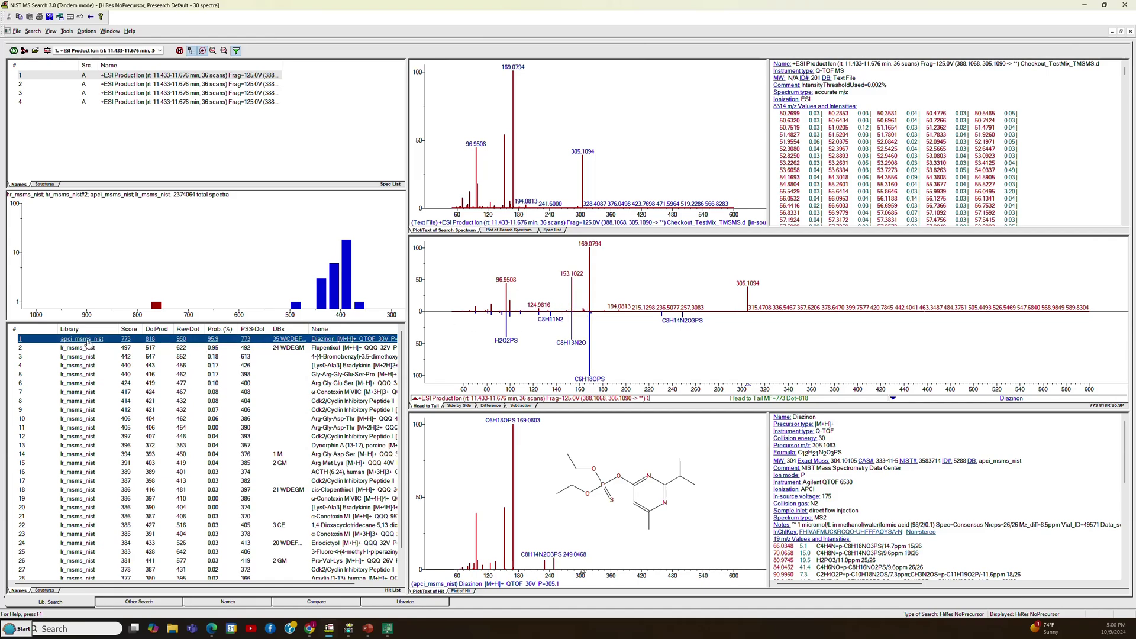
key("Down")
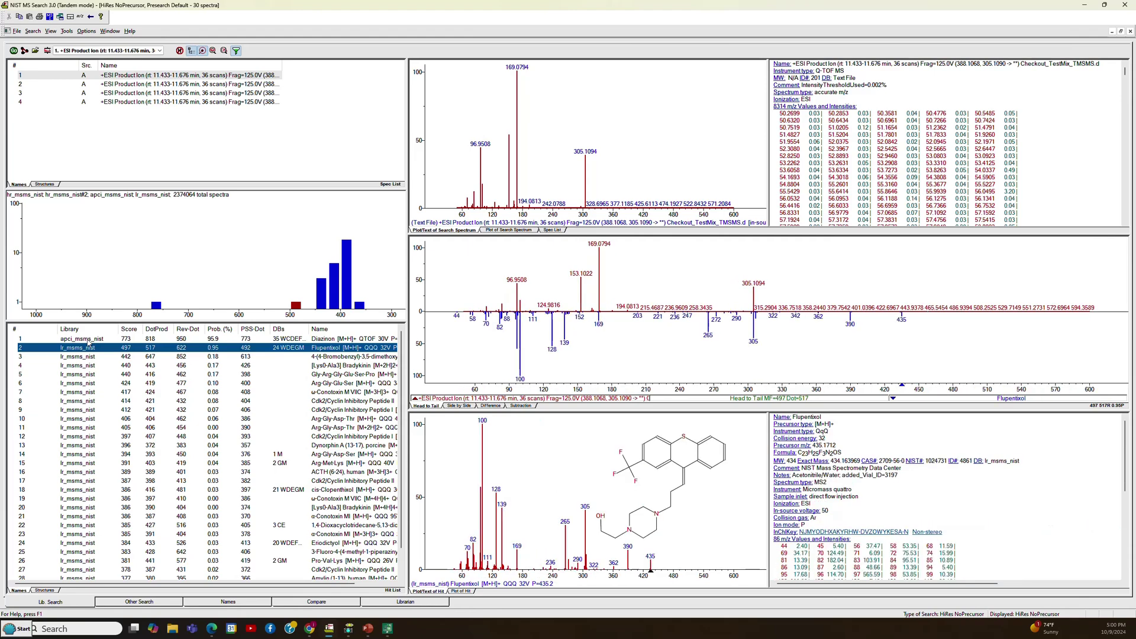
key("Down")
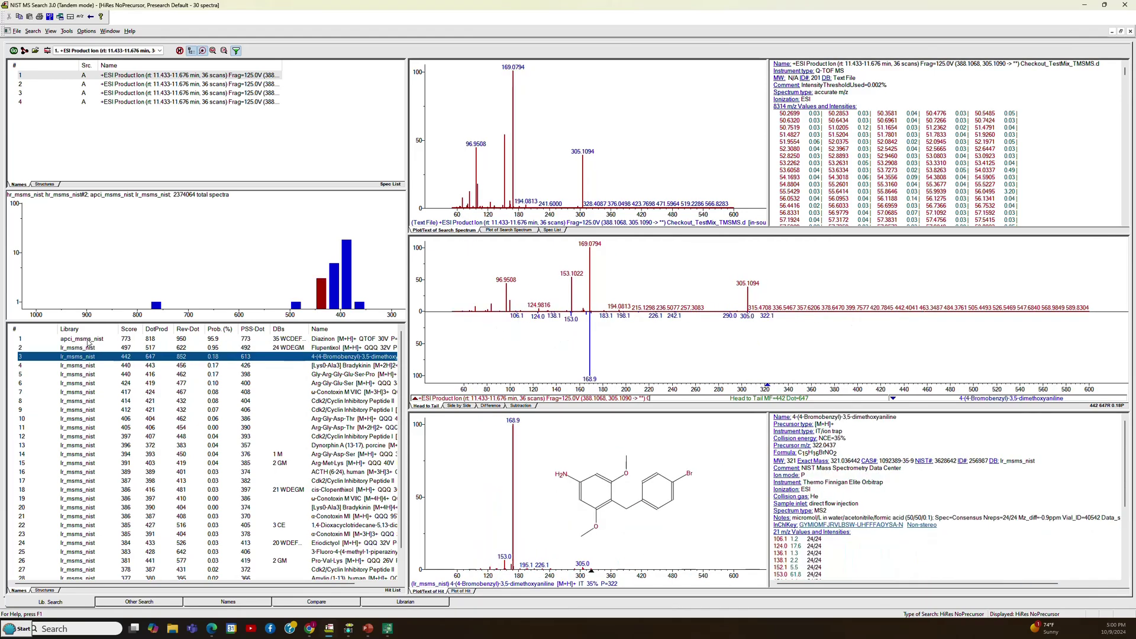
left_click(87, 342)
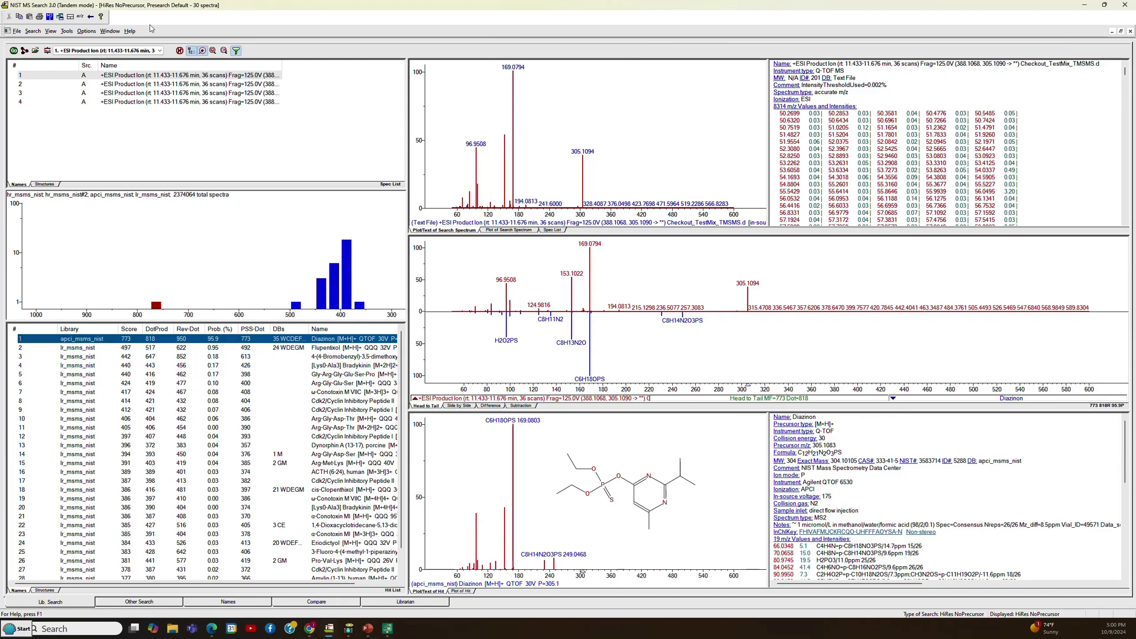
Restore the full hit list and set search type MS/MS with precursor m/z 305.109
left_click(199, 51)
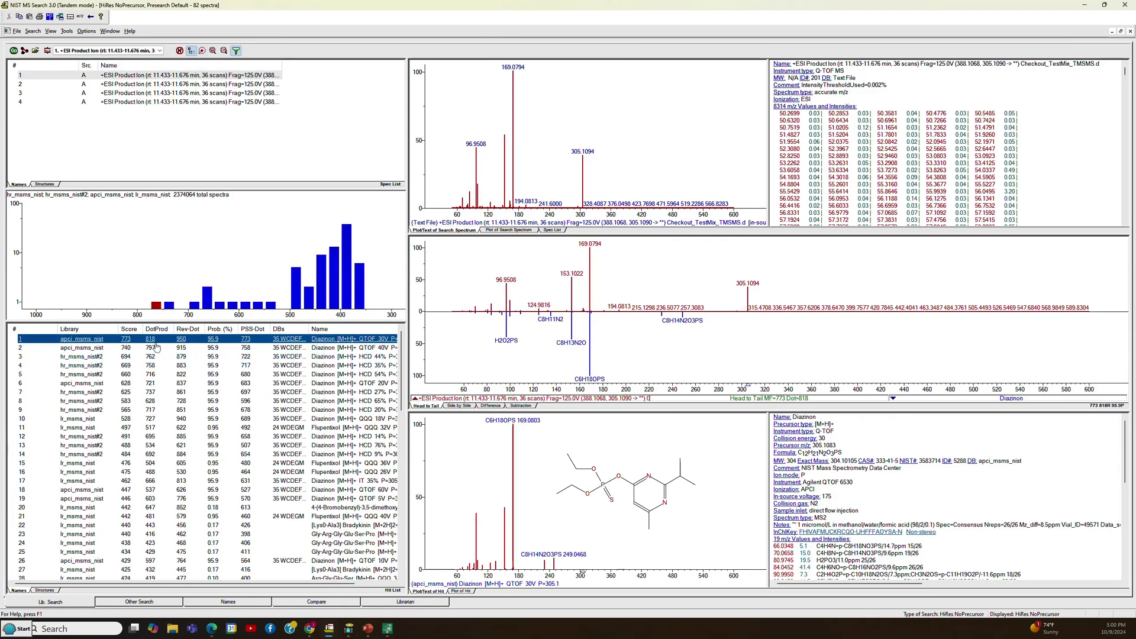
left_click(48, 51)
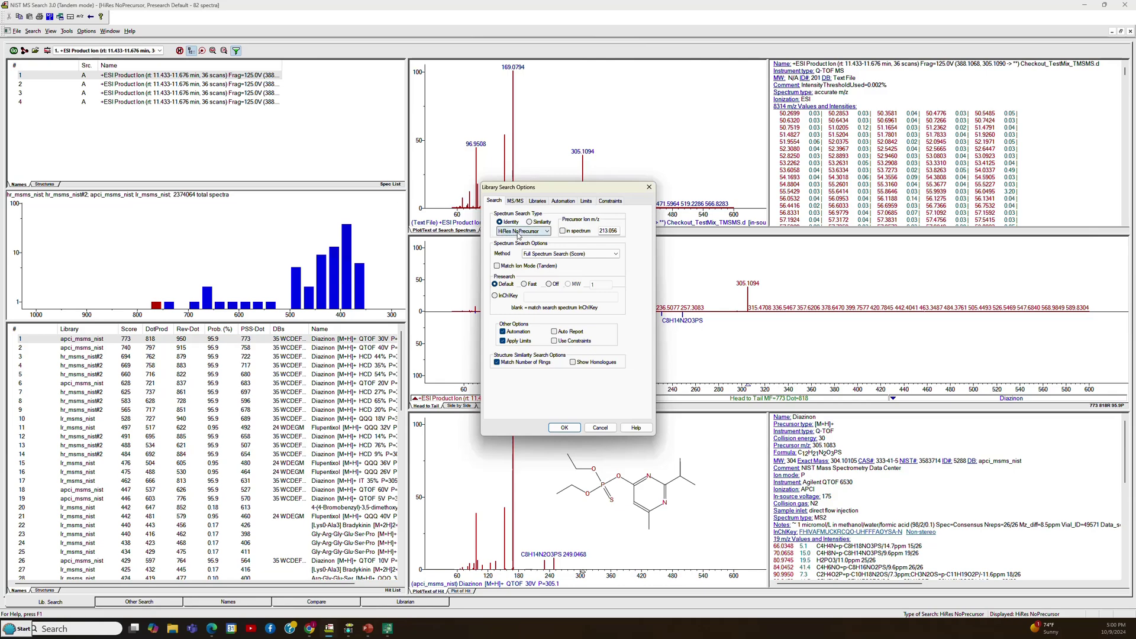
left_click(548, 231)
left_click(526, 240)
left_click_drag(559, 188, 519, 226)
left_click(523, 270)
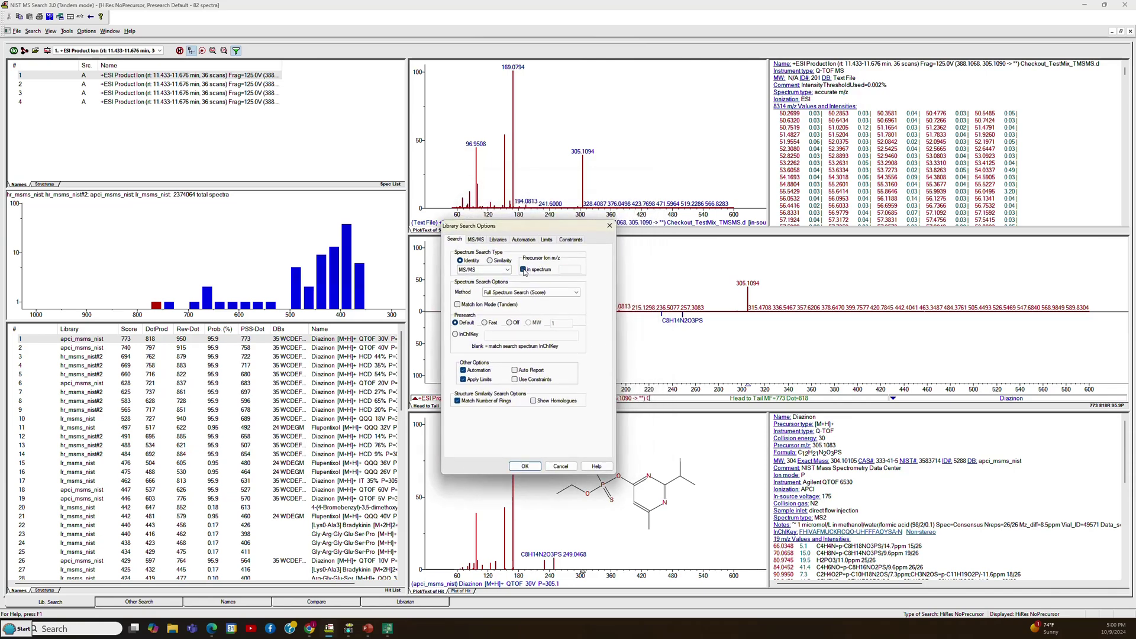
left_click(524, 270)
left_click_drag(562, 269, 602, 266)
type("305.1094")
Run the MS/MS library search and browse the top Diazinon and HCD 44% hits
left_click(515, 467)
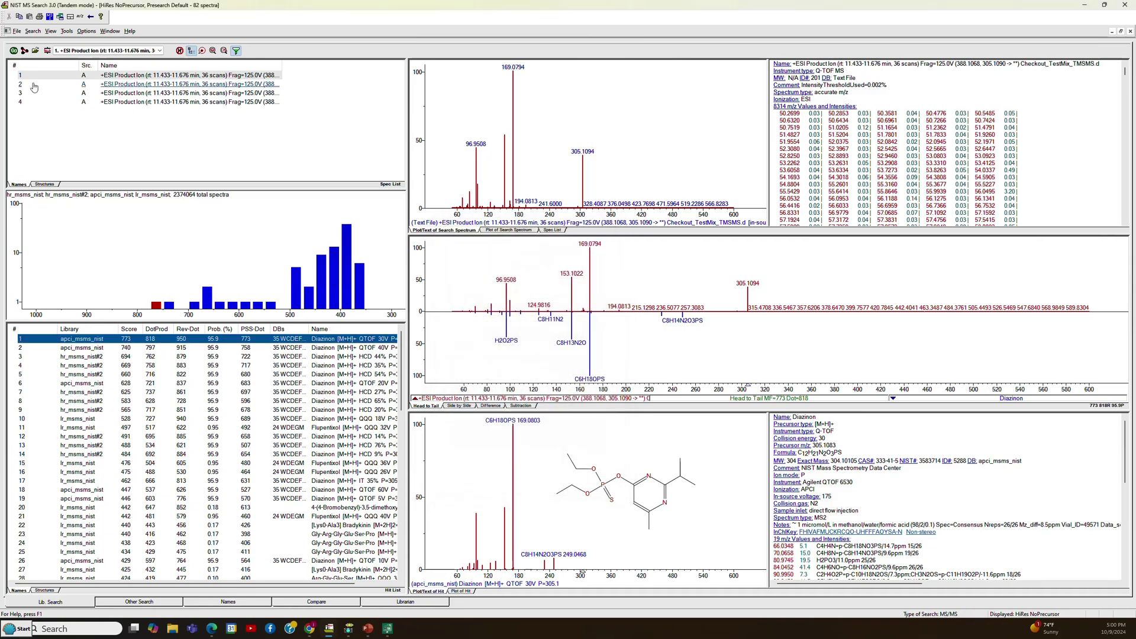
left_click(13, 51)
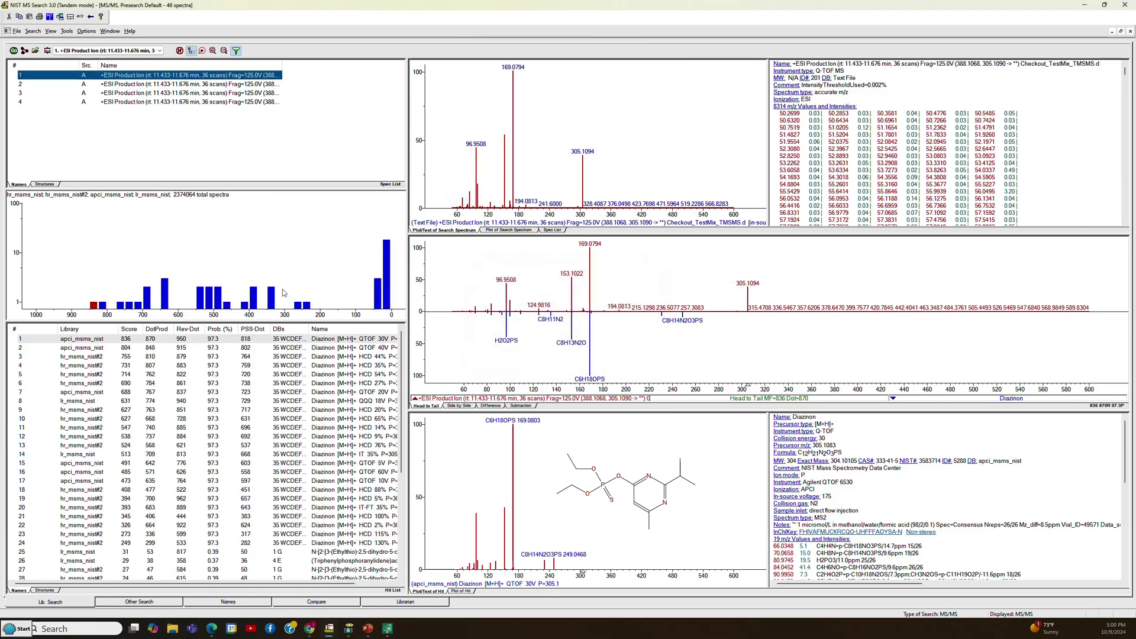
left_click(118, 342)
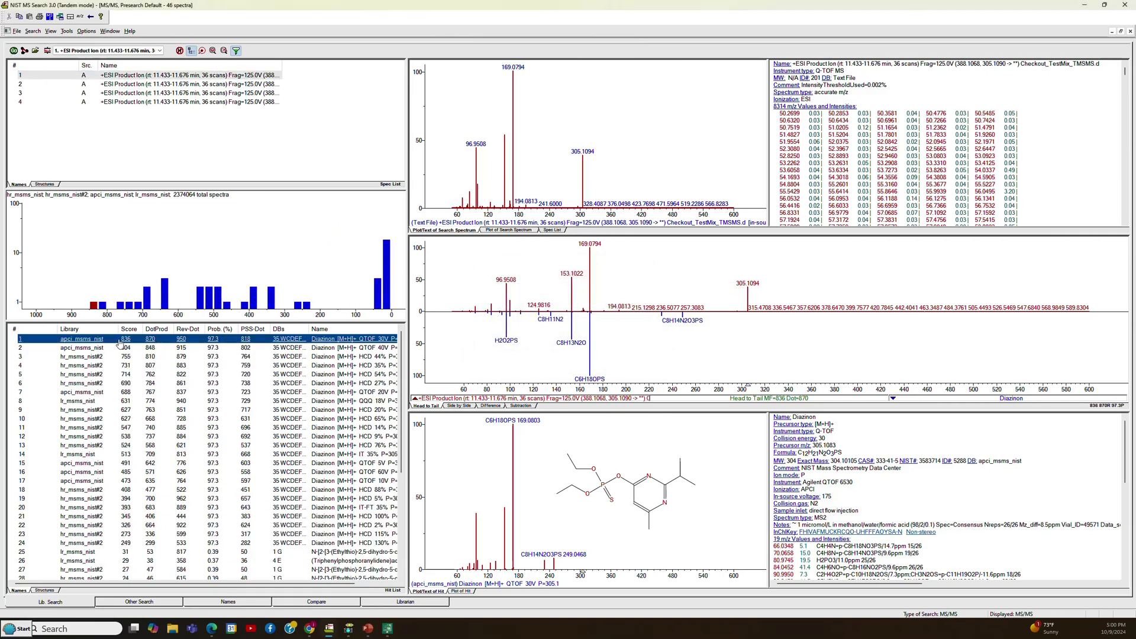
key("Down")
key("Down")
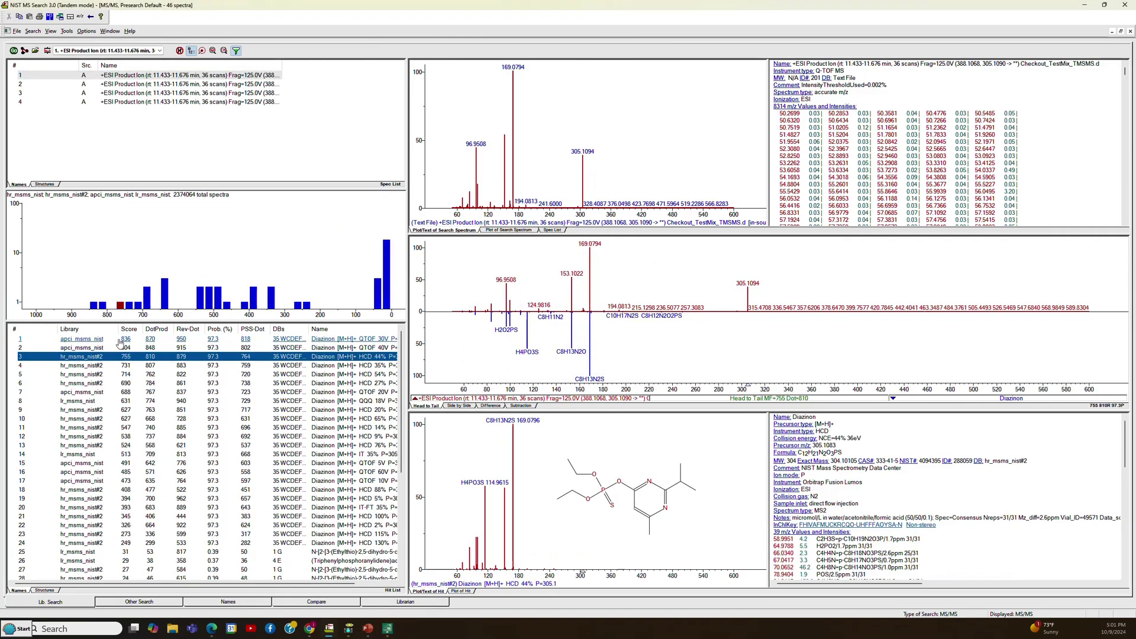
key("Down")
key("Up")
Check the best-only hits, Diazinon then the propanamide, before restoring all 46 spectra
left_click(202, 50)
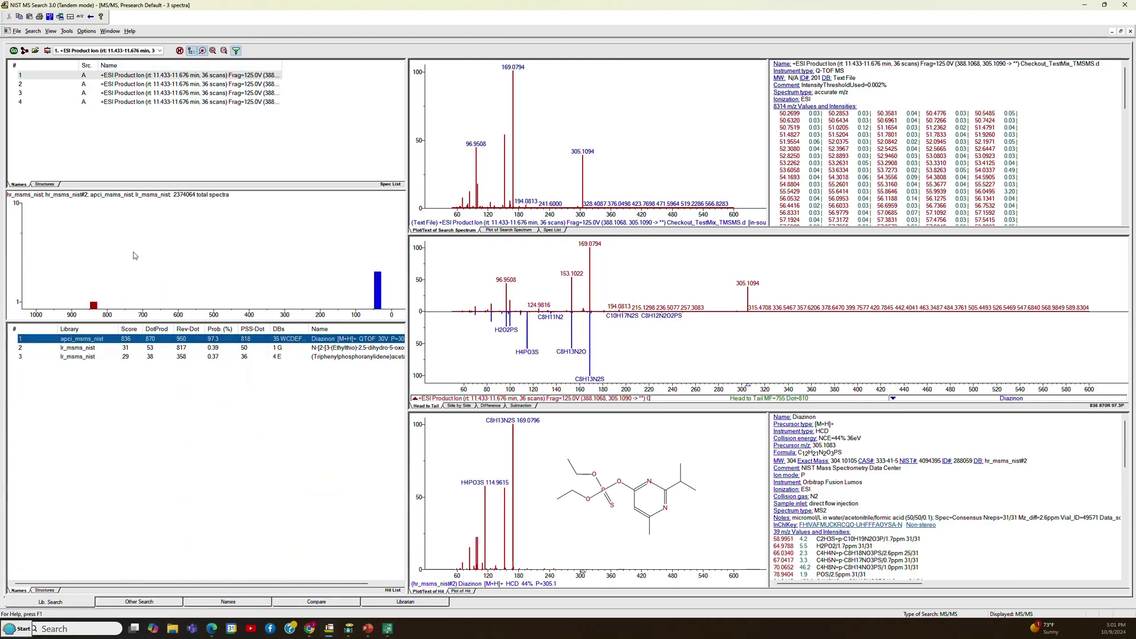
left_click(125, 338)
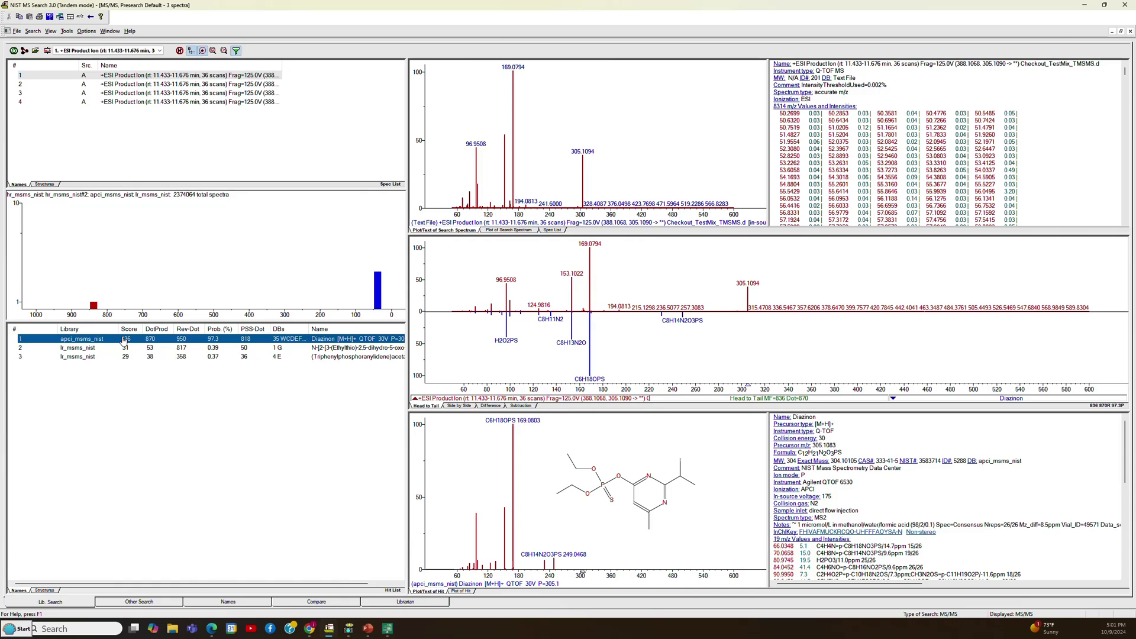
key("Down")
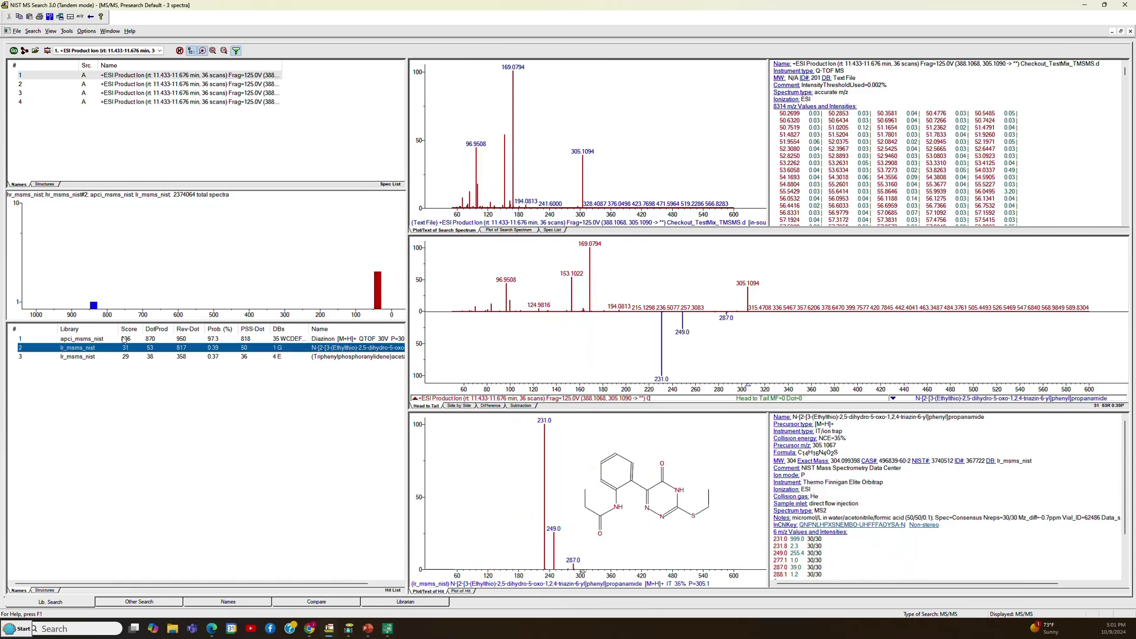
key("Up")
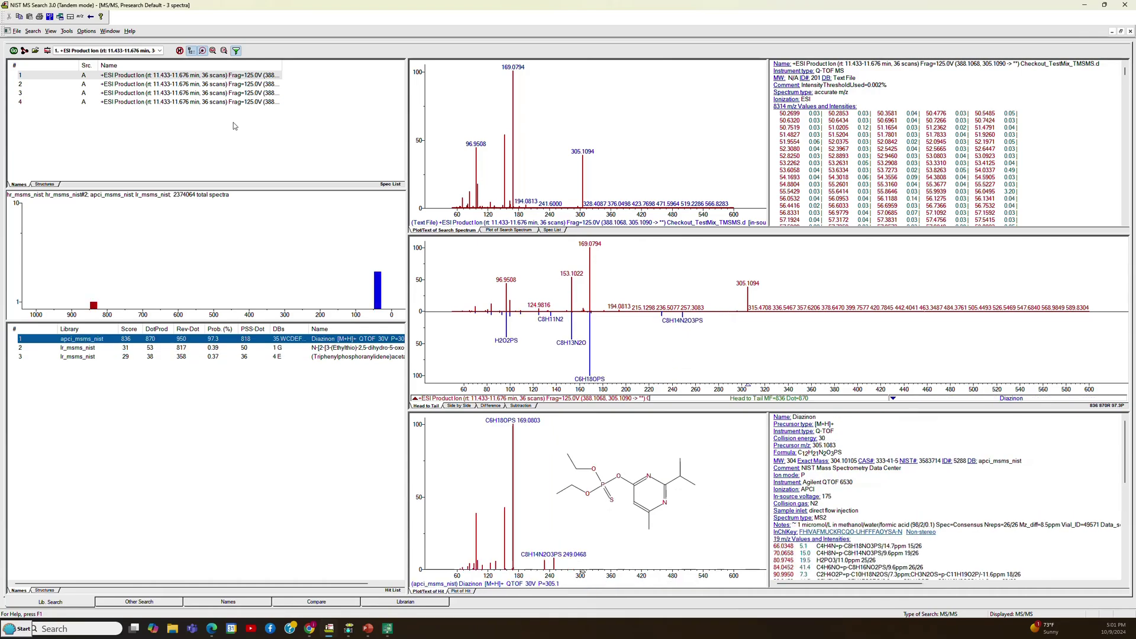
left_click(202, 51)
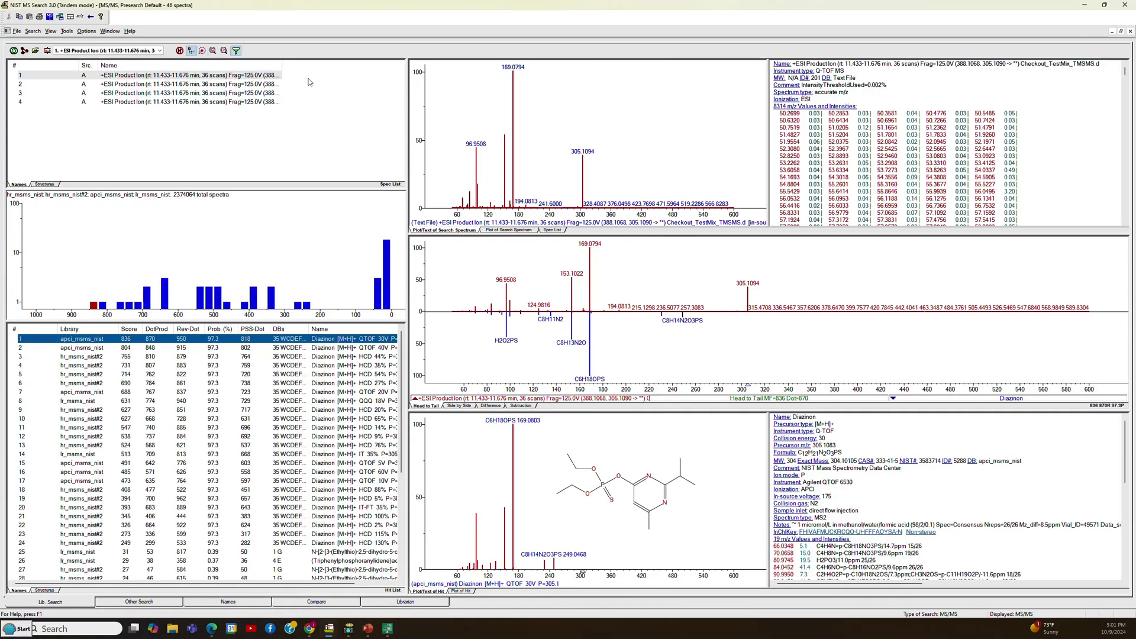
Filter the MS/MS hit list to positive-polarity [M+H]+ spectra from all instrument types
left_click(236, 51)
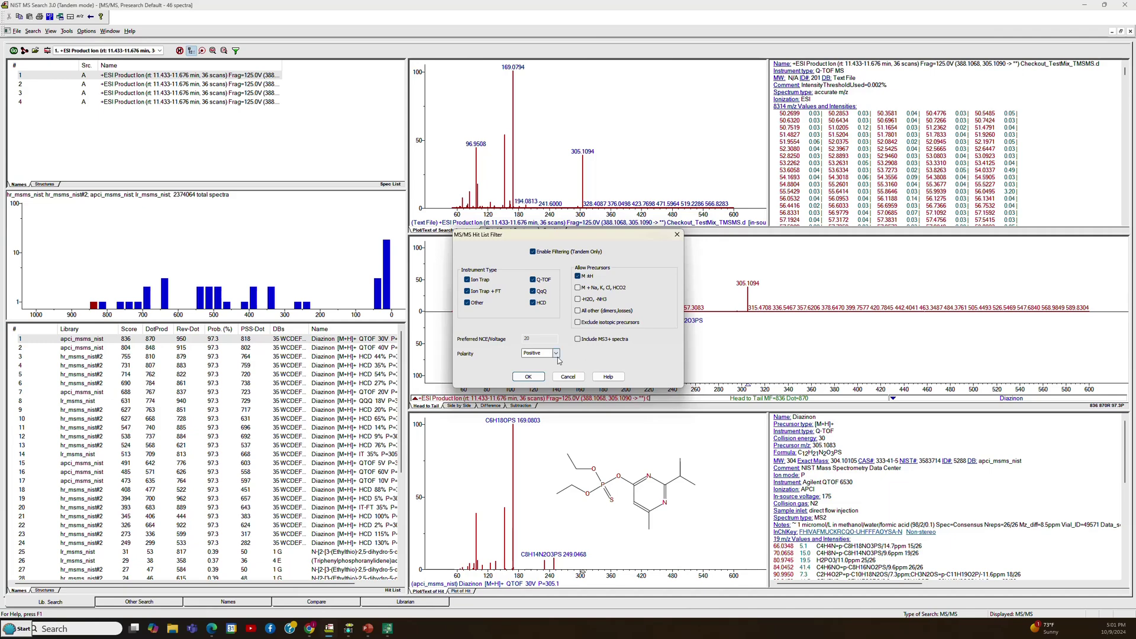
left_click(528, 376)
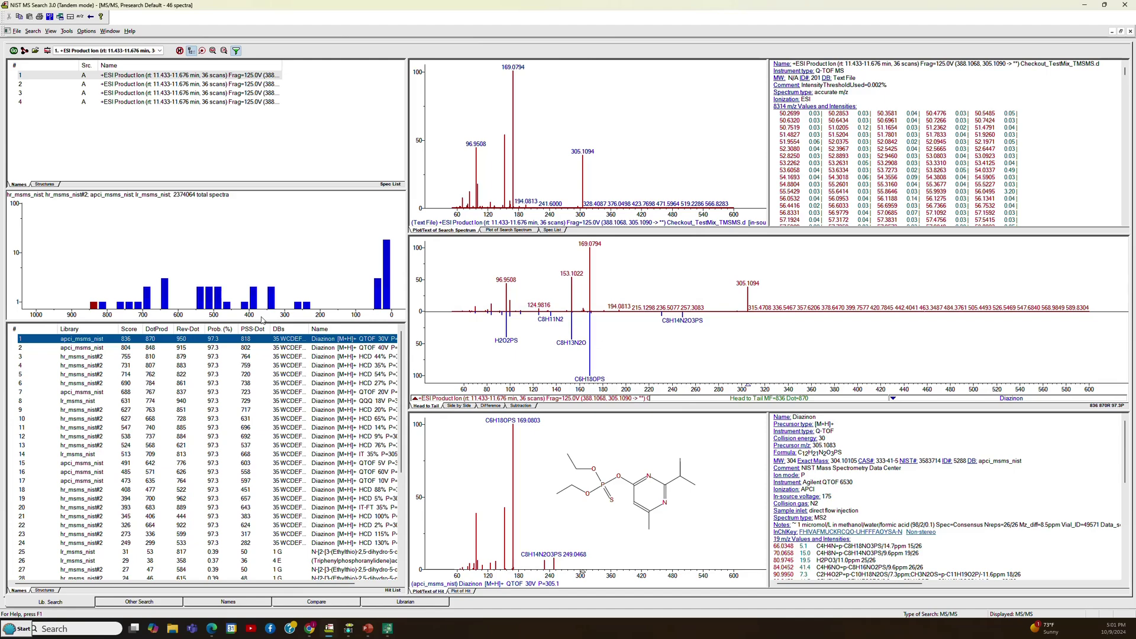
Bring MassHunter Qualitative Analysis back to the front with the Switch to Caller button
left_click(91, 19)
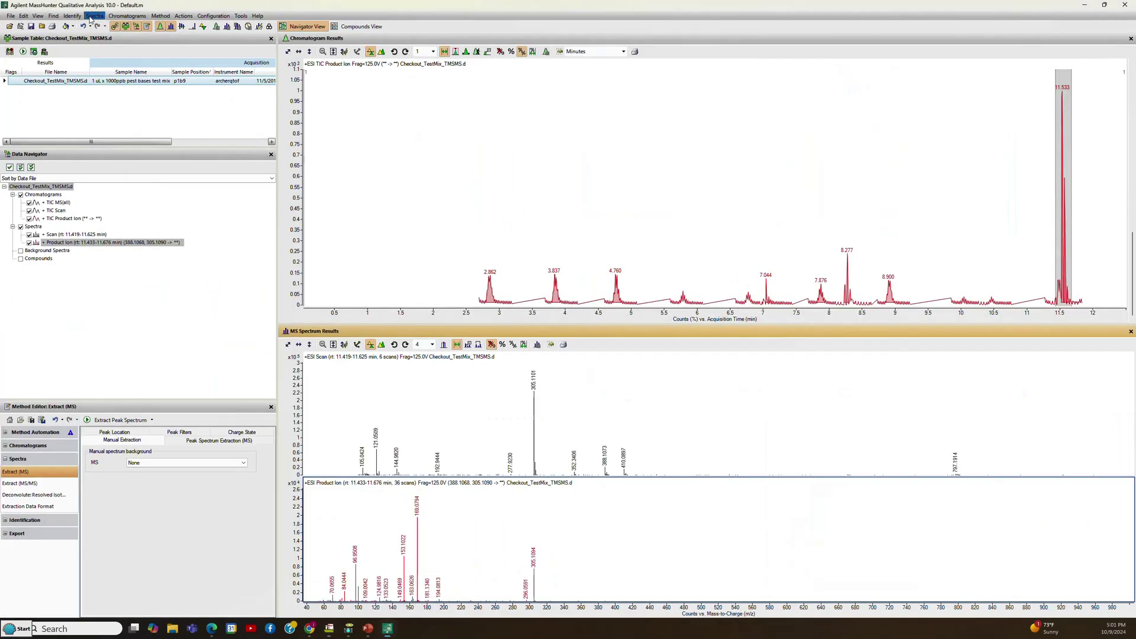